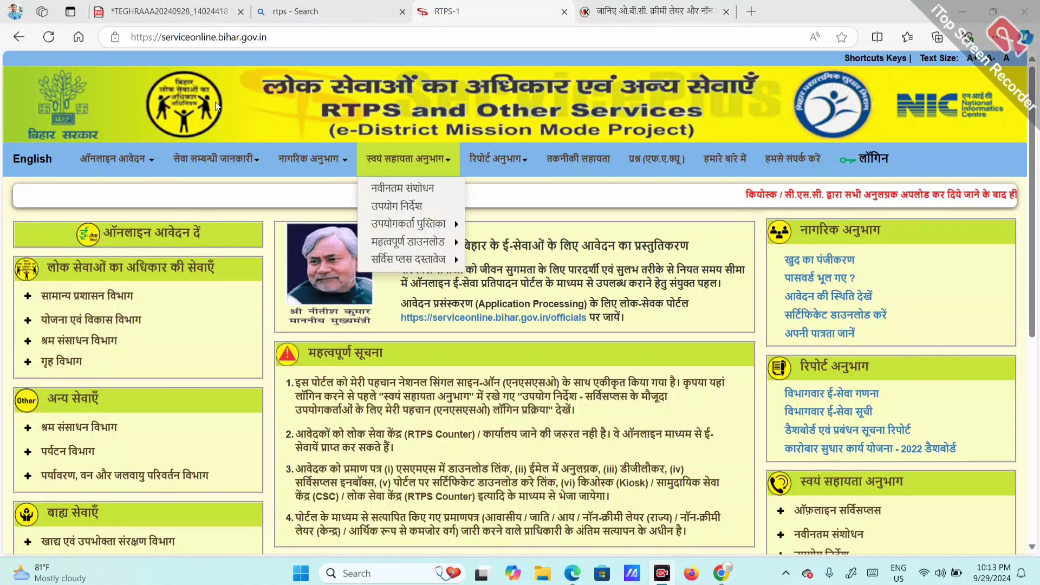
Step: List the certificate services under सामान्य प्रशासन विभाग, then switch to the OBC creamy-layer article
mouse_move(249, 176)
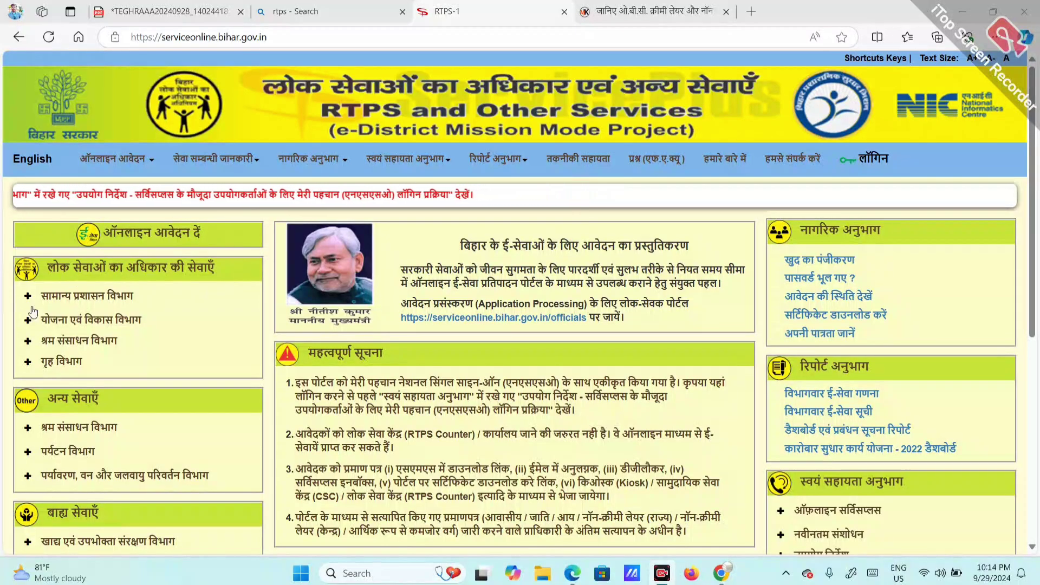
left_click(88, 298)
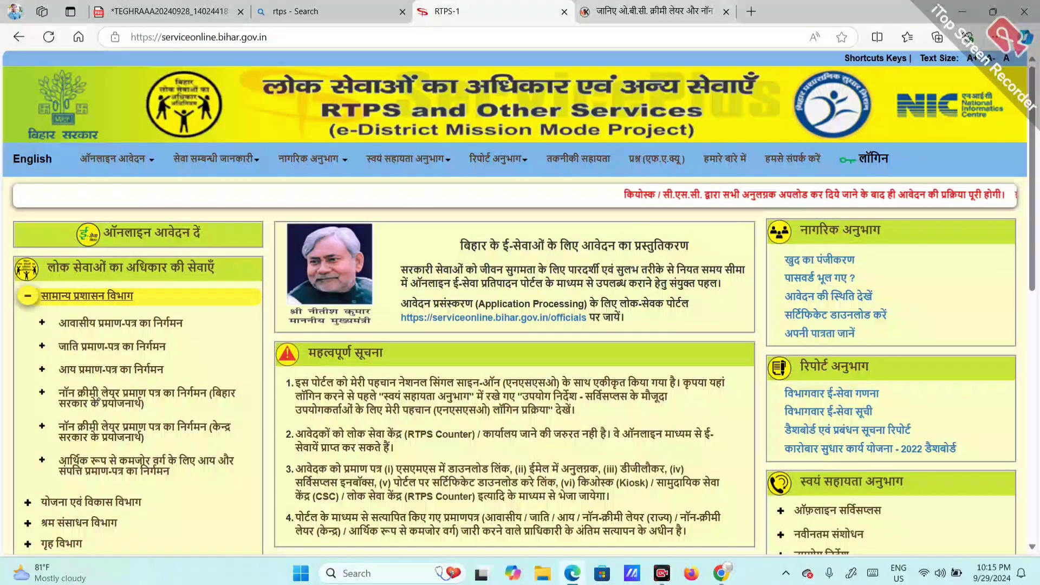
left_click(655, 12)
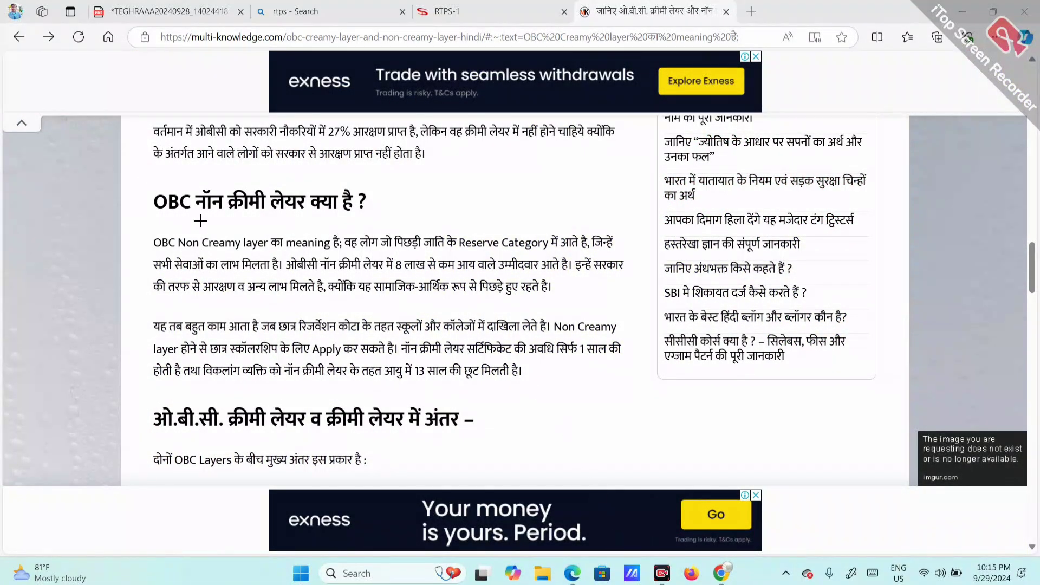
Step: Circle the heading question, underline the Reserve Category phrase, and write EBC-BC1 and BC-BC2 notes
mouse_move(289, 217)
left_mouse_down()
mouse_move(359, 216)
mouse_move(306, 167)
mouse_move(268, 211)
left_mouse_up()
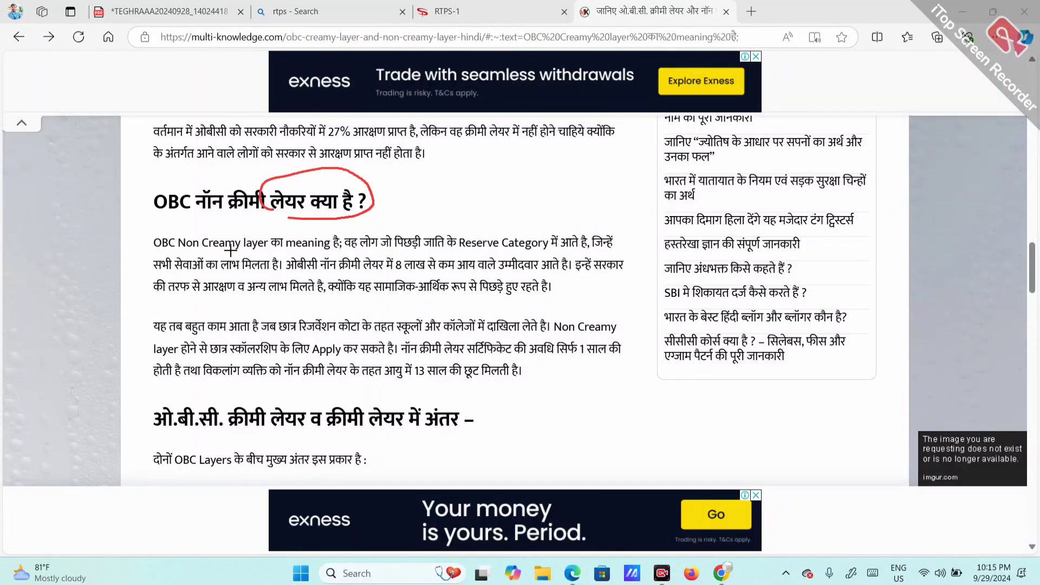
left_click_drag(325, 252, 432, 250)
left_click_drag(497, 249, 591, 248)
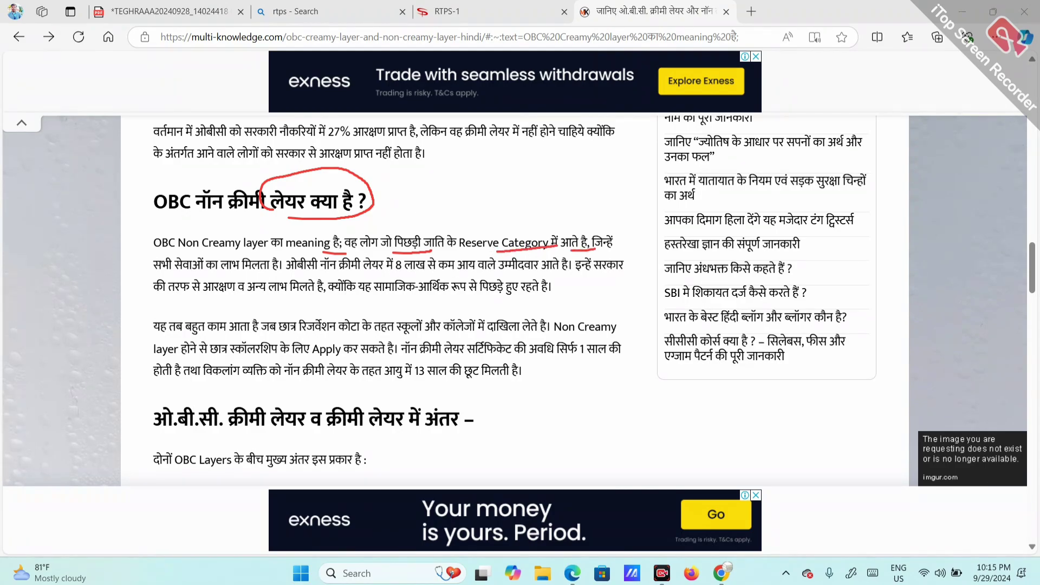
mouse_move(480, 156)
left_mouse_down()
mouse_move(476, 179)
mouse_move(513, 169)
mouse_move(505, 178)
left_mouse_up()
mouse_move(547, 147)
left_mouse_down()
mouse_move(538, 154)
mouse_move(562, 160)
left_mouse_up()
mouse_move(512, 182)
left_mouse_down()
mouse_move(522, 202)
mouse_move(541, 201)
mouse_move(573, 189)
mouse_move(588, 153)
mouse_move(610, 163)
mouse_move(639, 142)
mouse_move(631, 138)
mouse_move(643, 154)
left_mouse_up()
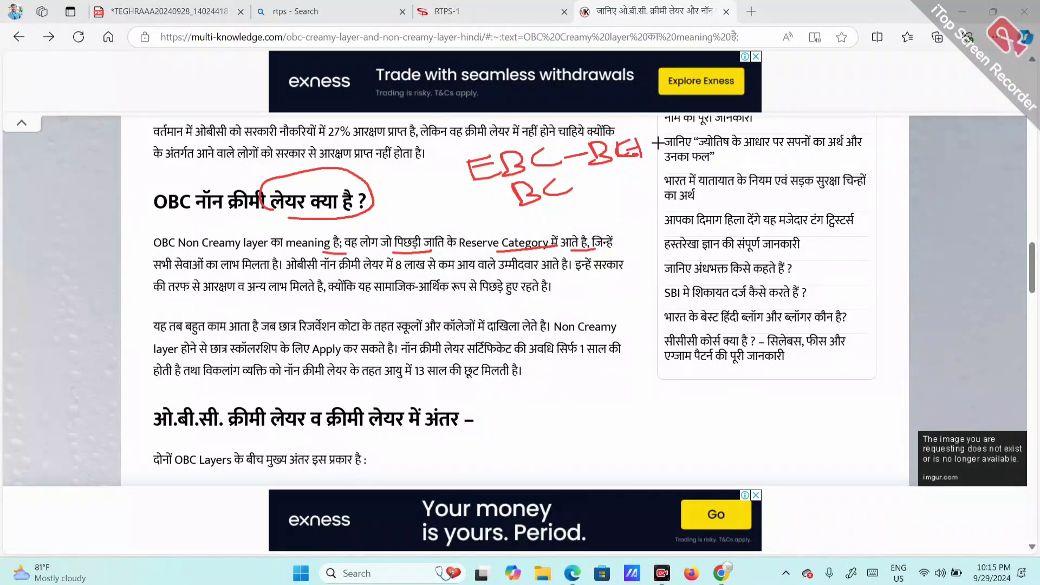
left_click_drag(592, 184, 686, 174)
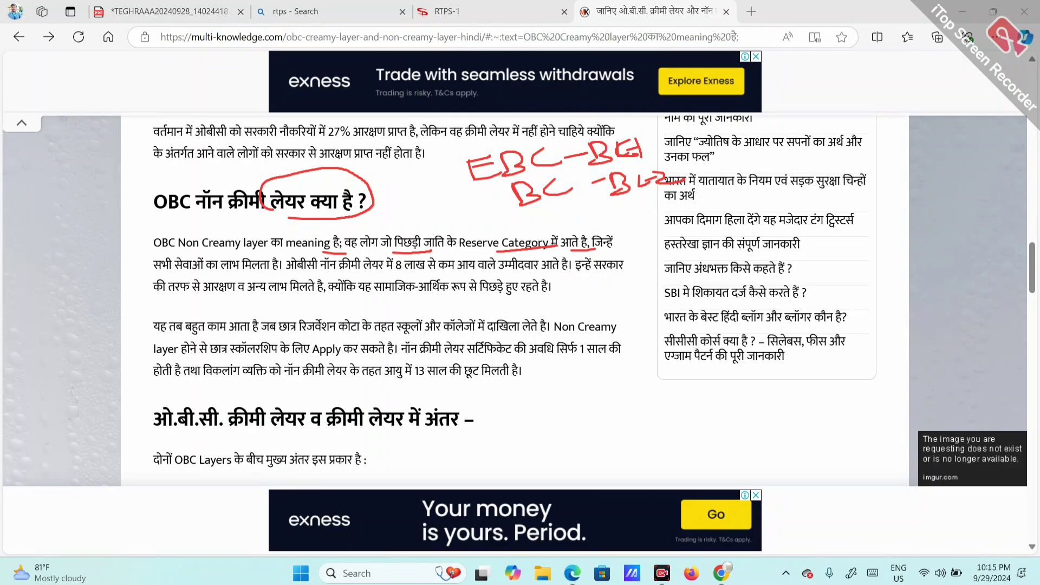
Step: Underline जिन्हें, मिलता है, 8 लाख and आते है, and draw an arrow from 8 लाख to the heading
left_click_drag(593, 251, 631, 247)
left_click_drag(250, 272, 280, 271)
left_click_drag(395, 273, 437, 271)
left_click_drag(539, 274, 571, 273)
mouse_move(413, 259)
left_mouse_down()
mouse_move(364, 222)
mouse_move(395, 224)
left_mouse_up()
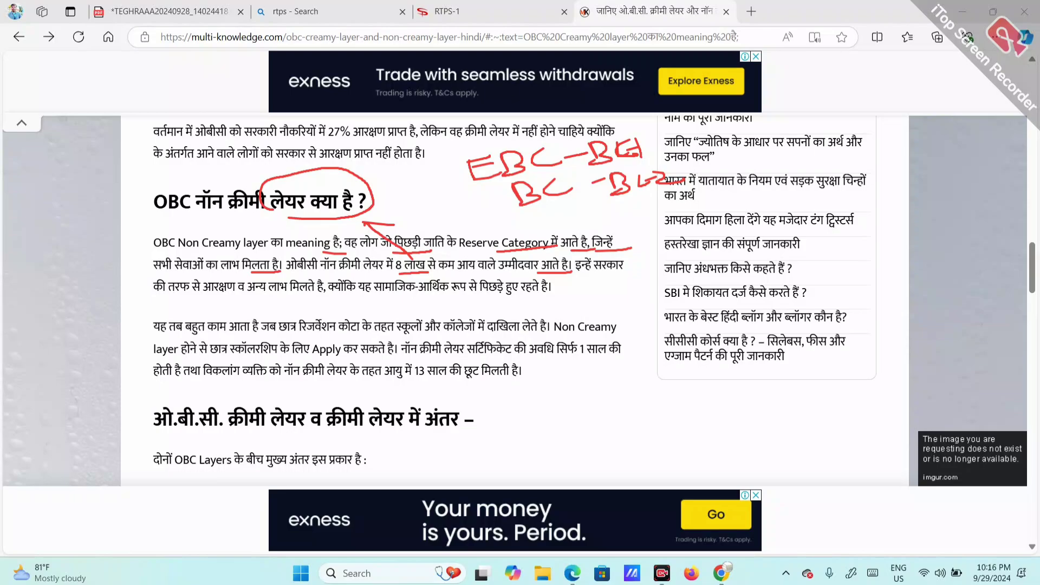
Step: Write an NCL note, circle 8 लाख, and underline the सरकार, आरक्षण and backwardness benefit phrases
mouse_move(392, 198)
left_mouse_down()
mouse_move(411, 178)
mouse_move(429, 192)
left_mouse_up()
mouse_move(433, 178)
left_mouse_down()
mouse_move(453, 184)
mouse_move(382, 188)
mouse_move(452, 165)
left_mouse_up()
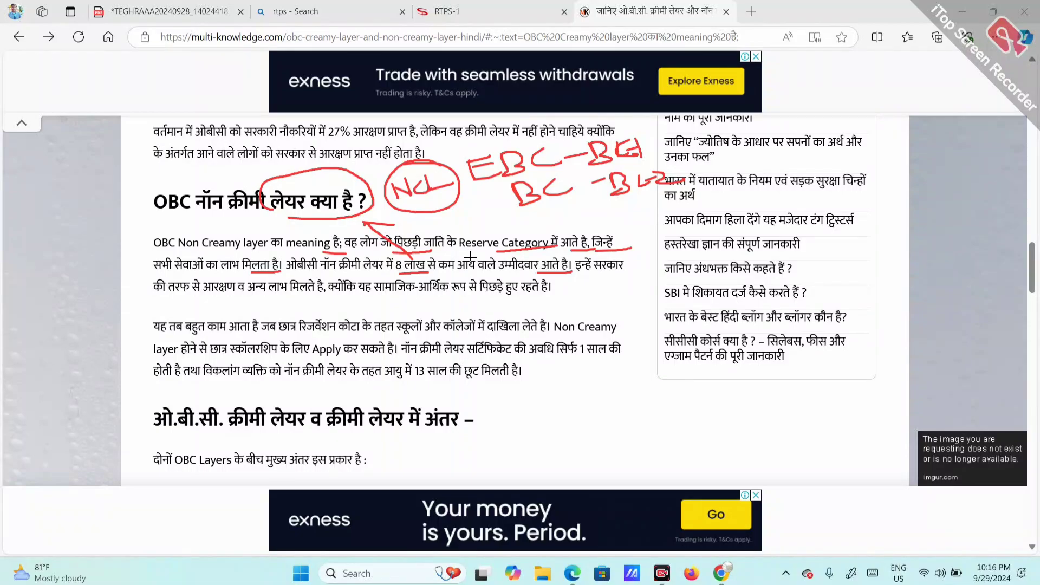
mouse_move(400, 277)
left_mouse_down()
mouse_move(414, 268)
mouse_move(327, 219)
mouse_move(357, 214)
left_mouse_up()
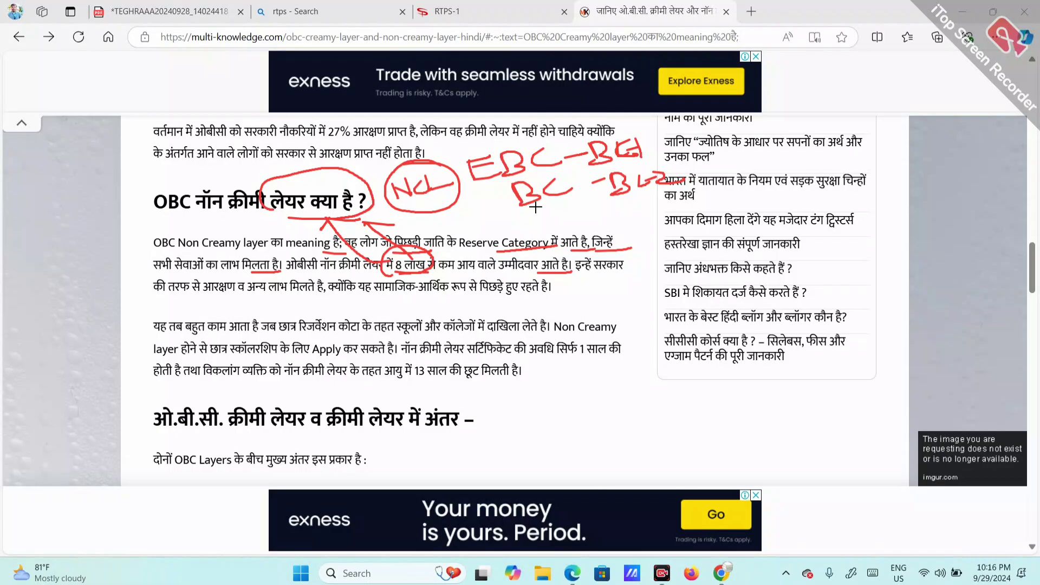
left_click_drag(584, 276, 623, 273)
left_click_drag(220, 298, 324, 297)
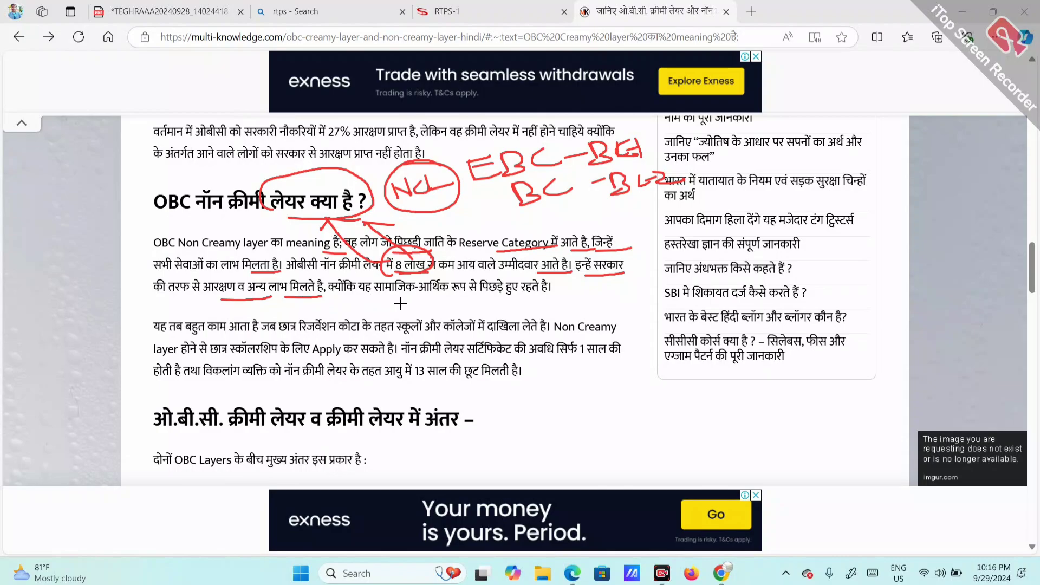
mouse_move(395, 298)
left_mouse_down()
mouse_move(530, 297)
mouse_move(563, 284)
left_mouse_up()
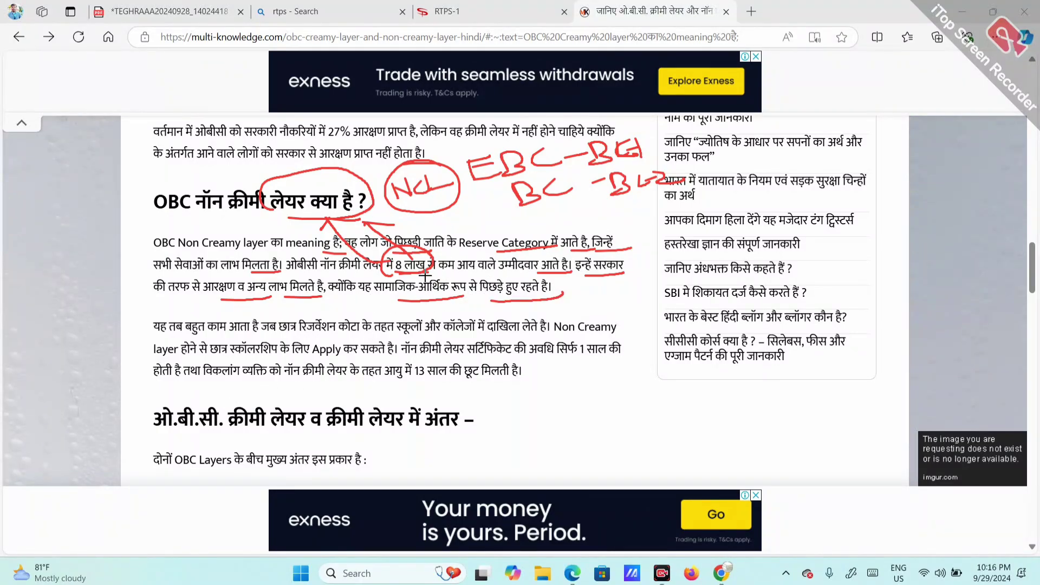
mouse_move(404, 253)
left_mouse_down()
mouse_move(413, 286)
mouse_move(405, 258)
mouse_move(368, 230)
mouse_move(395, 259)
mouse_move(404, 243)
left_mouse_up()
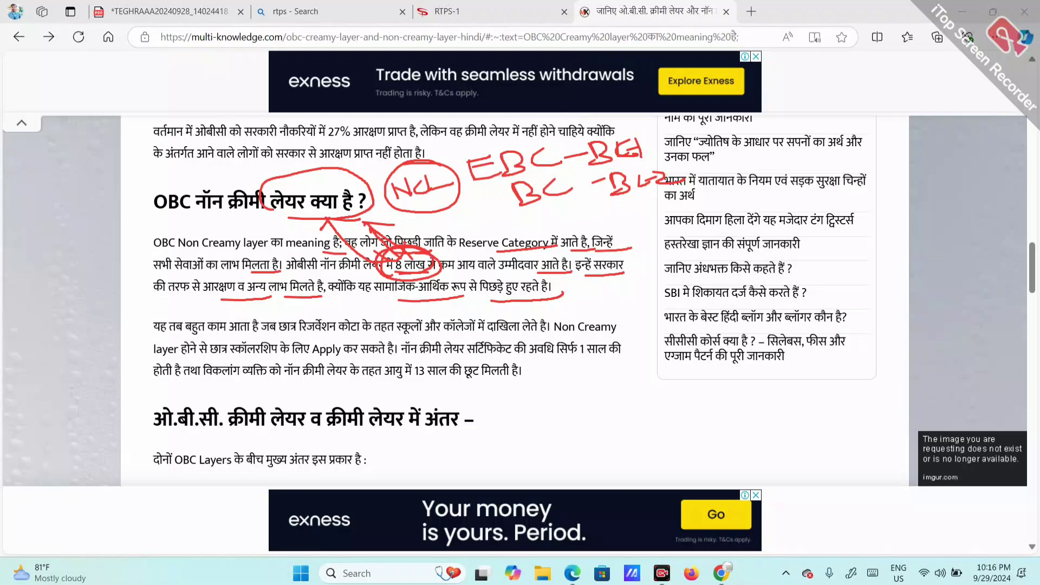
left_click(492, 205)
Step: Circle 'Non Creamy layer', tick the OBC heading, and return to the RTPS portal tab
mouse_move(178, 250)
left_mouse_down()
mouse_move(278, 254)
mouse_move(268, 218)
mouse_move(187, 209)
mouse_move(168, 231)
left_mouse_up()
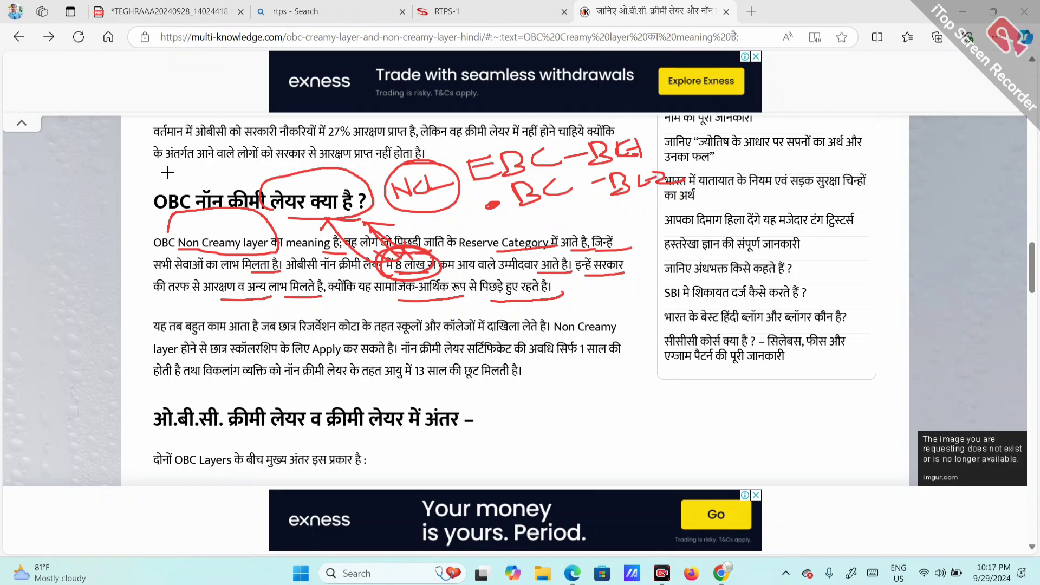
left_click_drag(168, 173, 221, 162)
left_click_drag(175, 192, 223, 172)
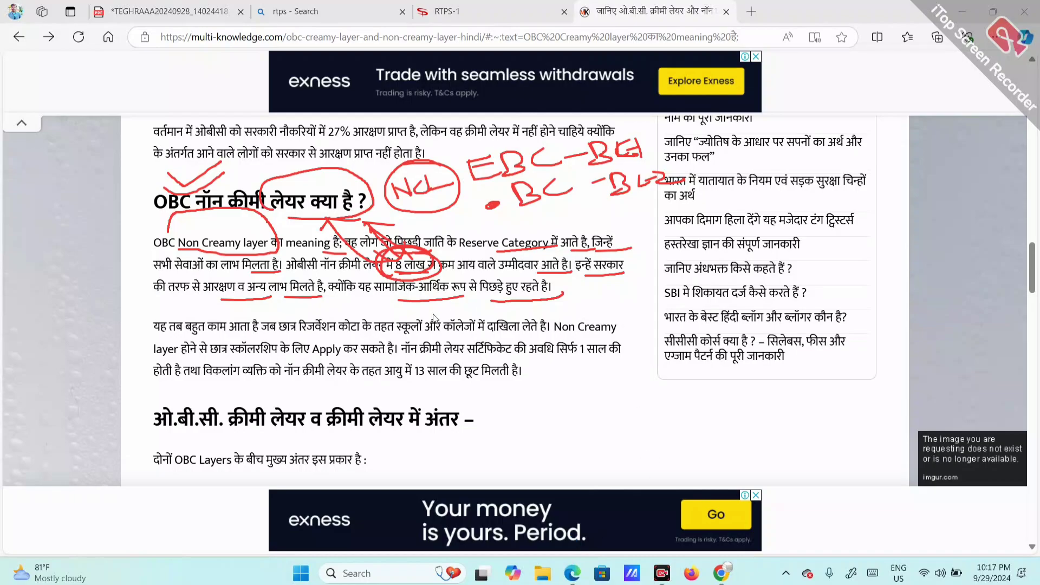
left_click(493, 12)
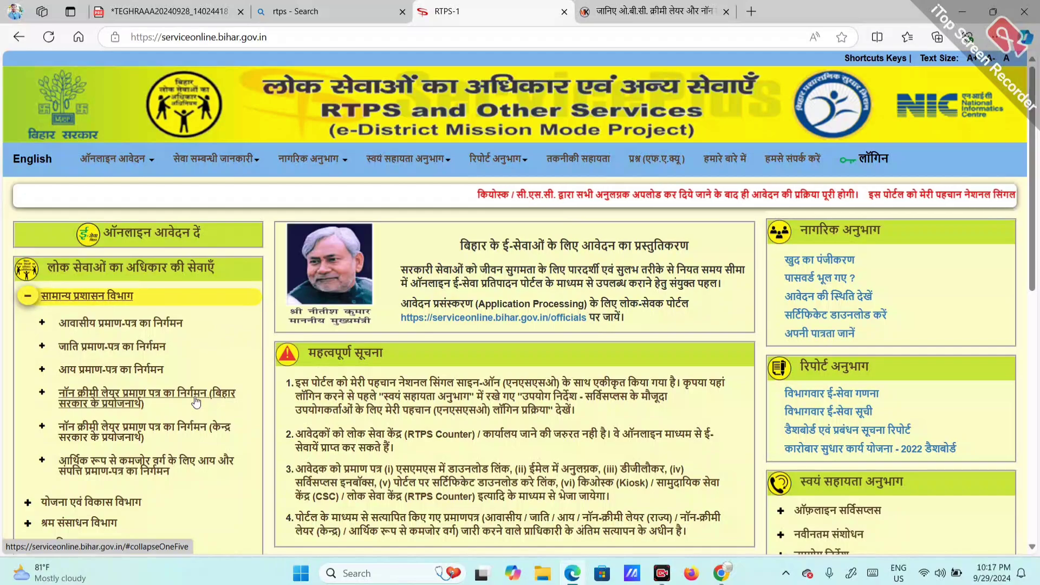
Step: Expand नॉन क्रीमी लेयर (बिहार), clear old marks, underline the three level options and circle अंचल स्तर पर
left_click(158, 401)
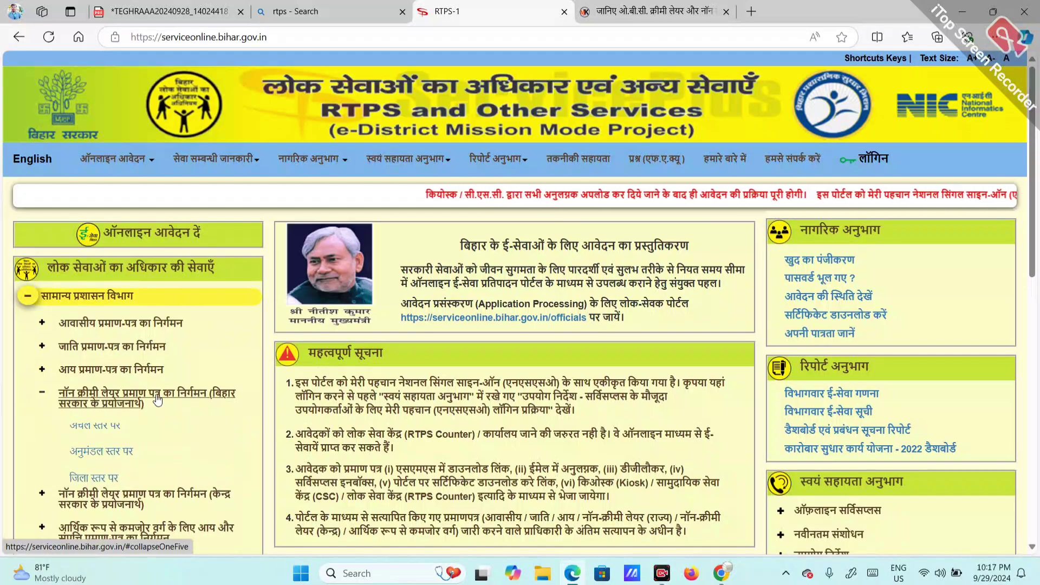
left_click(792, 549)
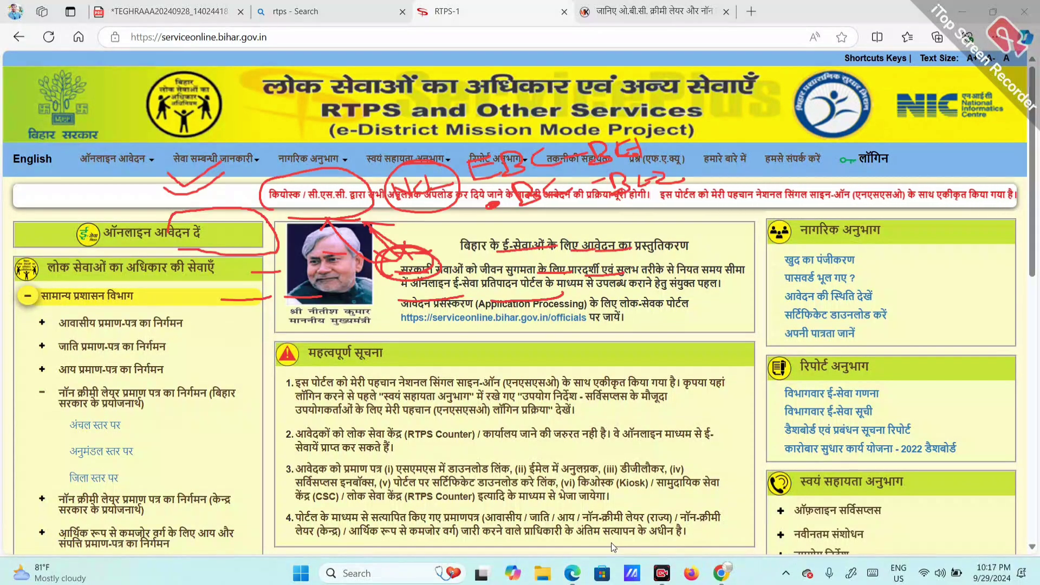
left_click(785, 547)
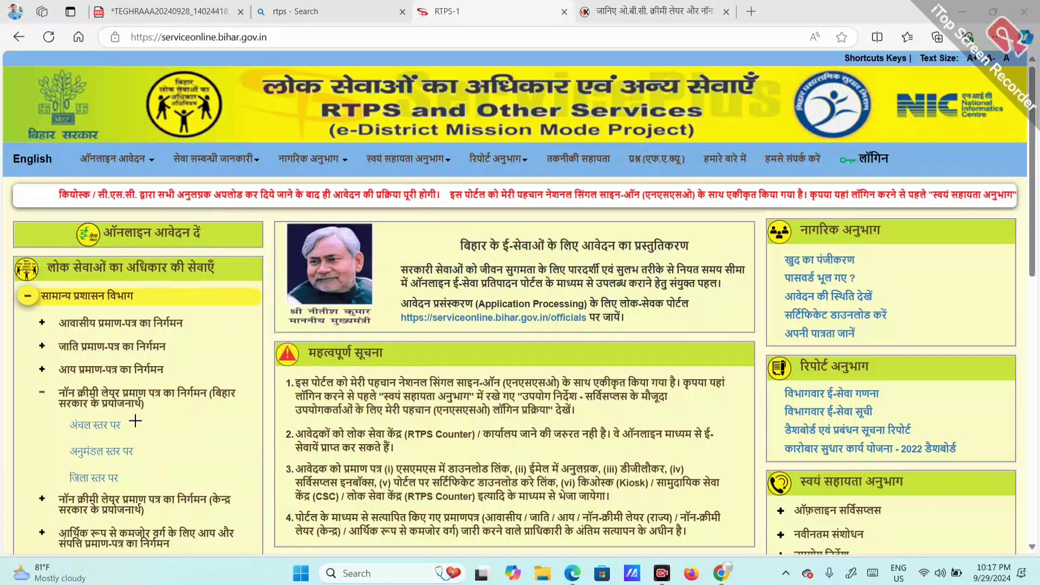
left_click_drag(136, 420, 157, 410)
mouse_move(70, 435)
left_mouse_down()
mouse_move(101, 434)
mouse_move(113, 462)
left_mouse_up()
left_click_drag(71, 490, 129, 483)
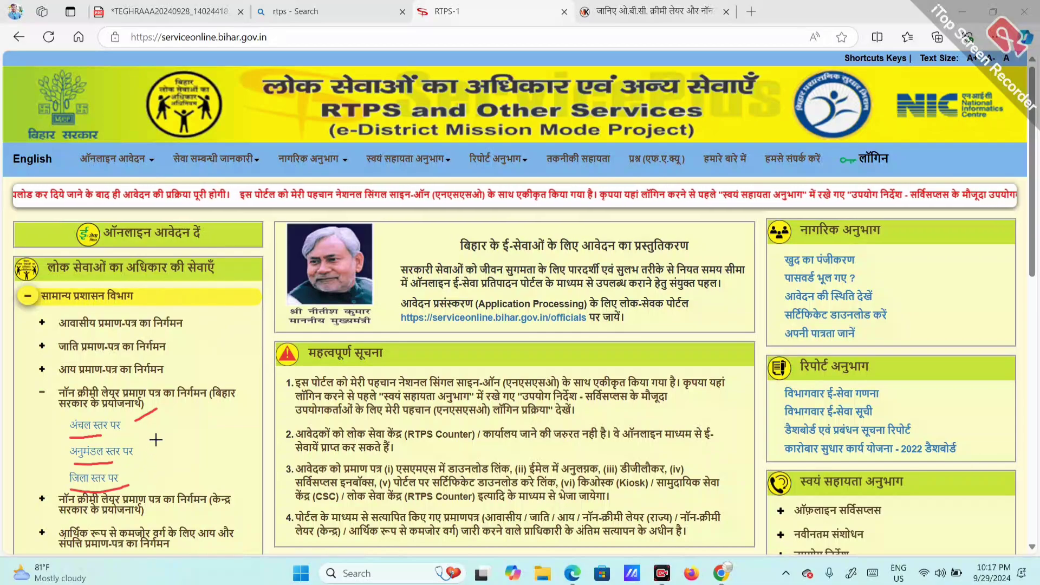
mouse_move(116, 410)
left_mouse_down()
mouse_move(64, 428)
mouse_move(116, 436)
mouse_move(139, 416)
left_mouse_up()
left_click_drag(80, 464, 127, 458)
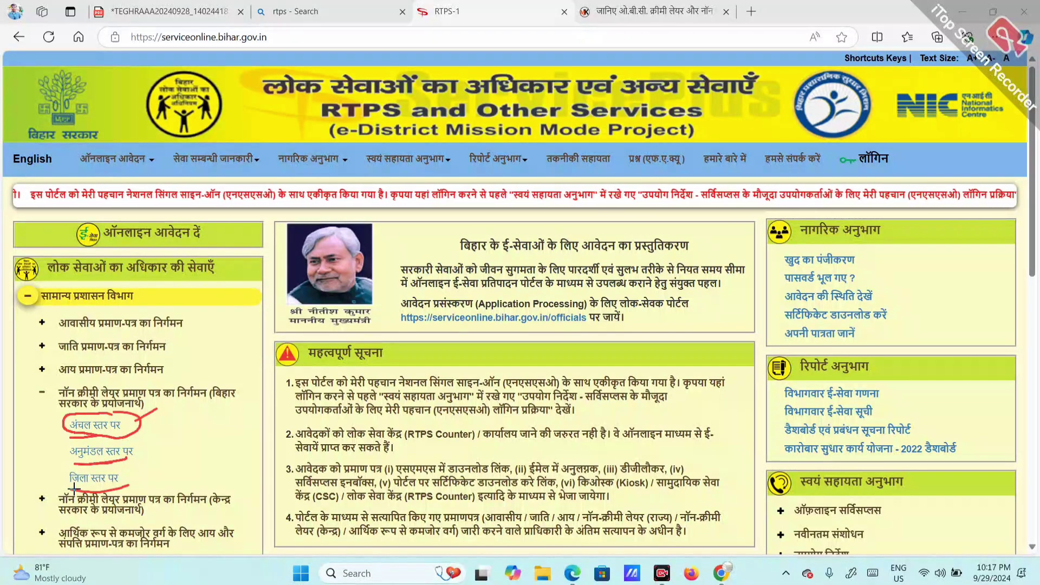
left_click_drag(72, 490, 128, 484)
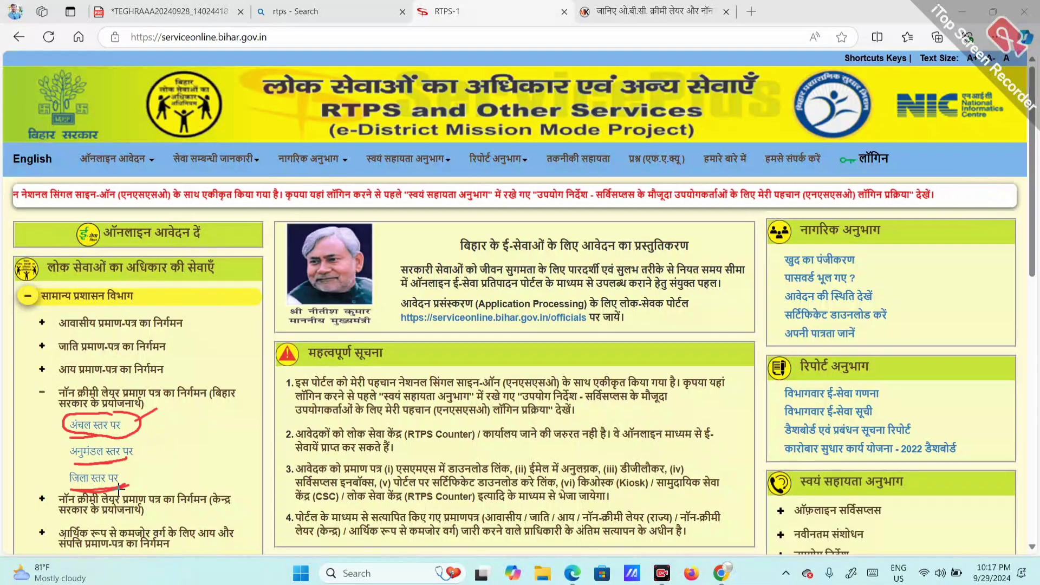
Step: Point an arrow and handwritten note at अंचल स्तर पर, mark the other levels, then clear all annotations
mouse_move(133, 424)
left_mouse_down()
mouse_move(187, 402)
mouse_move(185, 417)
mouse_move(214, 400)
mouse_move(202, 386)
mouse_move(267, 376)
mouse_move(298, 353)
left_mouse_up()
left_click_drag(230, 421, 221, 436)
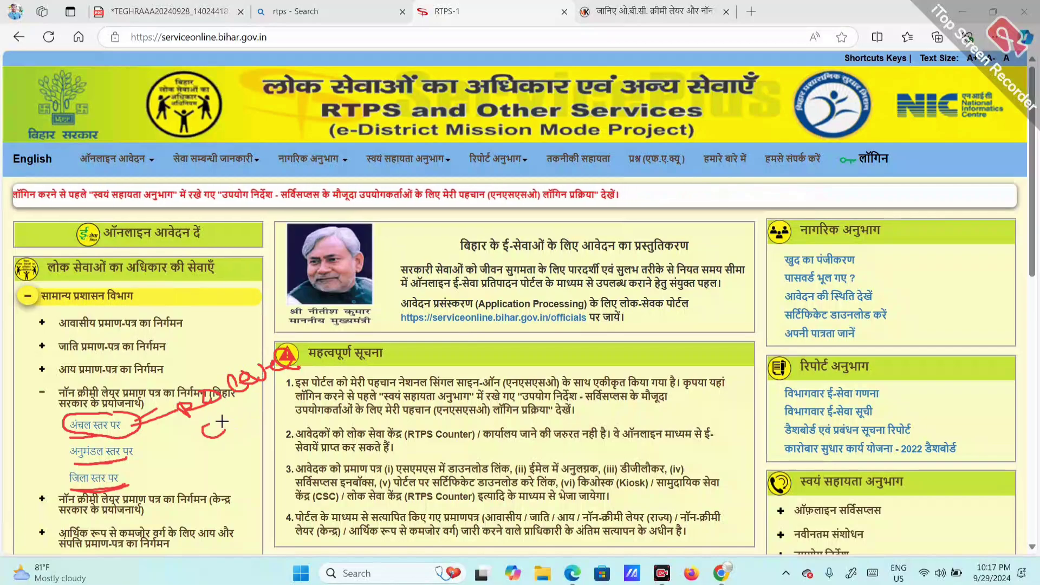
mouse_move(262, 405)
left_mouse_down()
mouse_move(248, 419)
mouse_move(277, 390)
mouse_move(296, 403)
left_mouse_up()
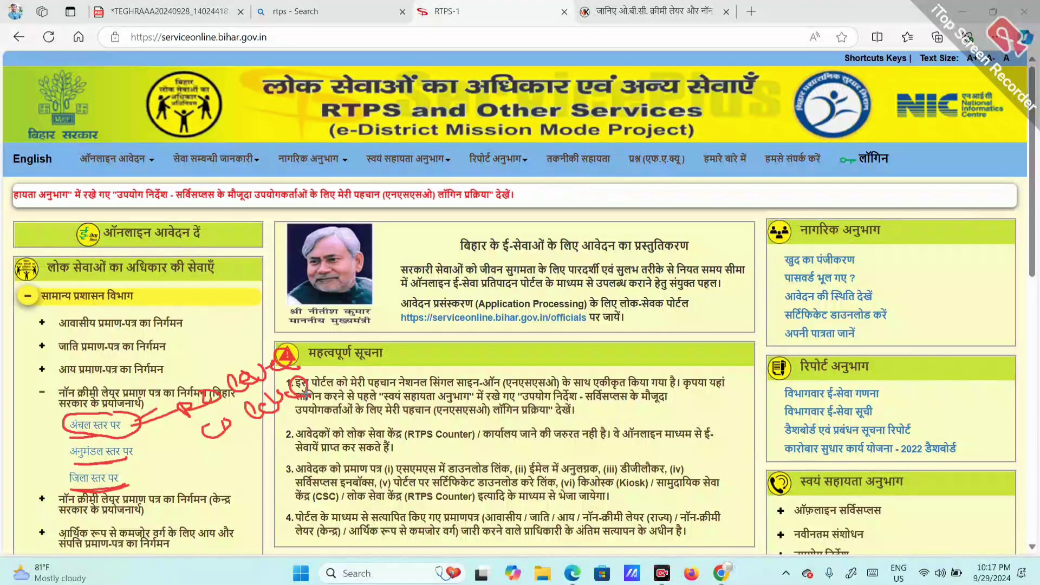
mouse_move(225, 449)
left_mouse_down()
mouse_move(245, 452)
mouse_move(287, 418)
mouse_move(416, 363)
mouse_move(470, 371)
left_mouse_up()
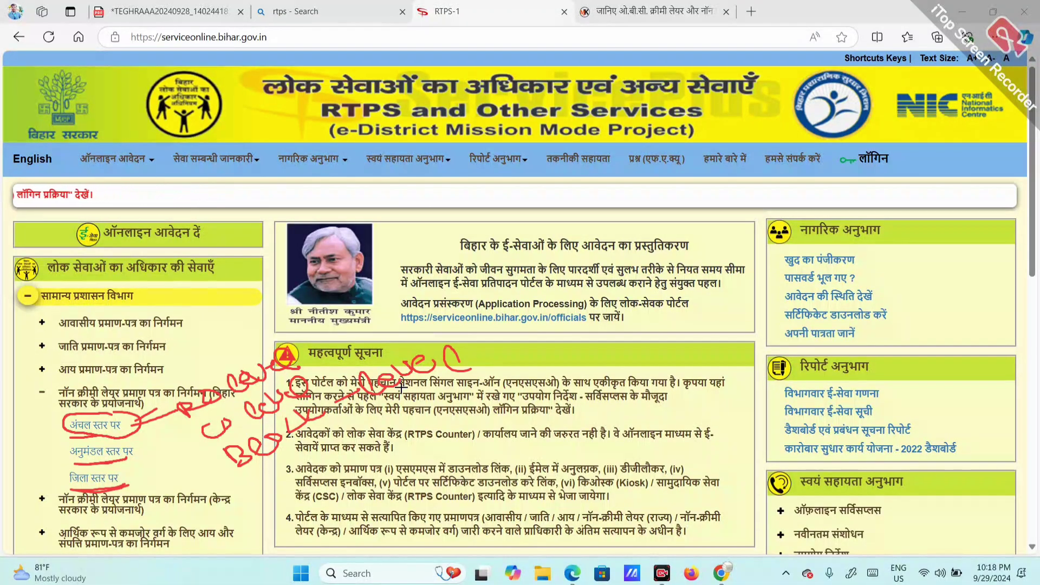
mouse_move(96, 443)
left_mouse_down()
mouse_move(106, 438)
mouse_move(86, 425)
left_mouse_up()
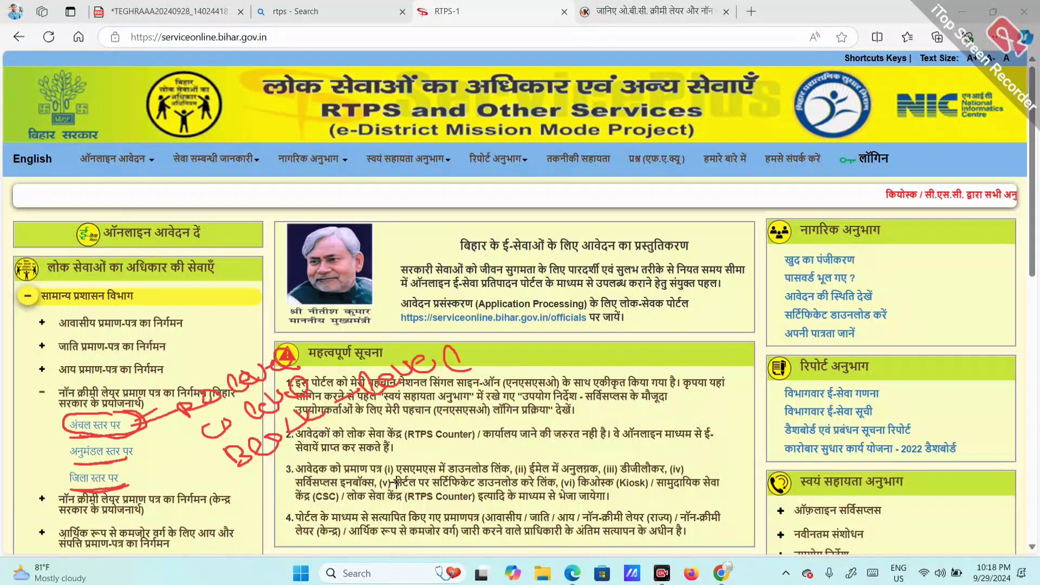
mouse_move(73, 434)
left_mouse_down()
mouse_move(61, 441)
mouse_move(64, 470)
mouse_move(54, 460)
mouse_move(75, 476)
left_mouse_up()
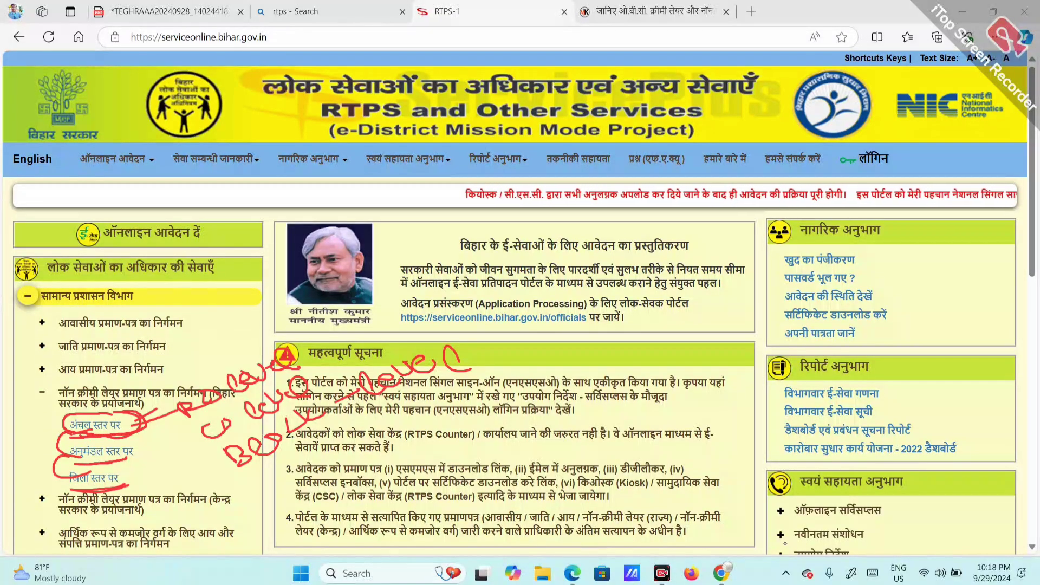
left_click(797, 544)
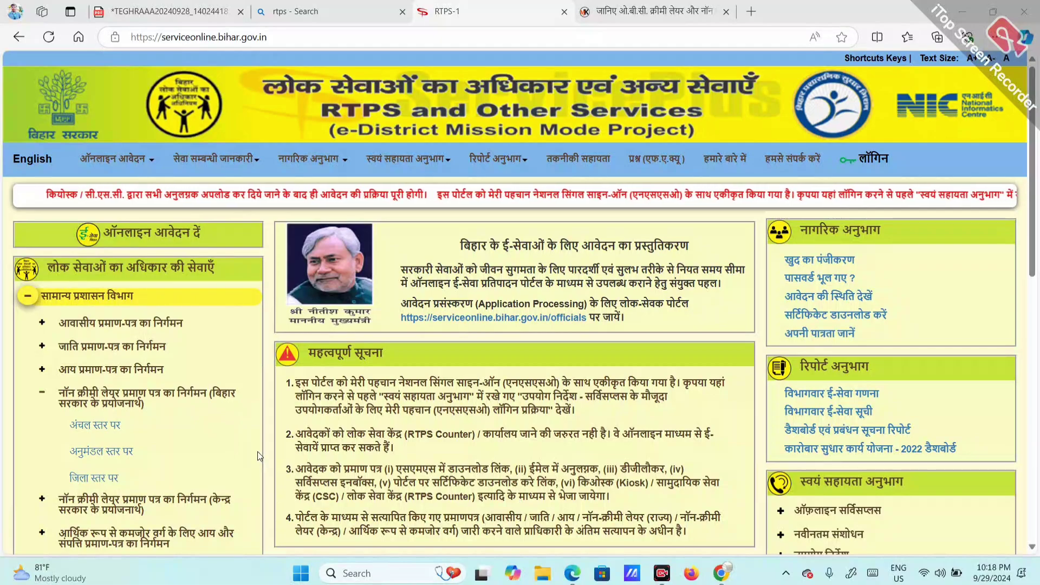
Step: Open the अंचल स्तर पर Form-IX non-creamy layer application and scroll through the form
left_click(91, 426)
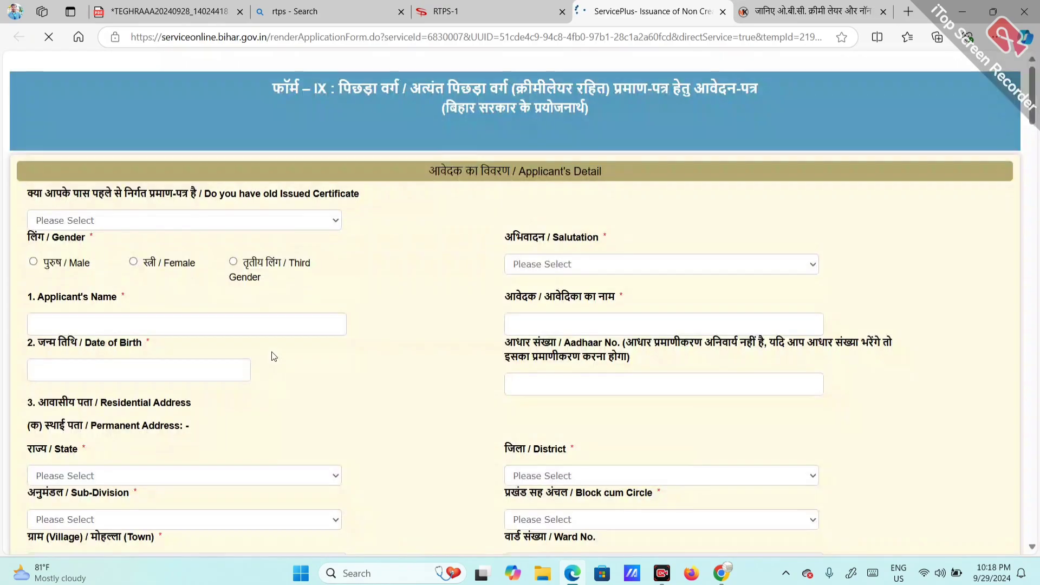
scroll(385, 424, "down", 20)
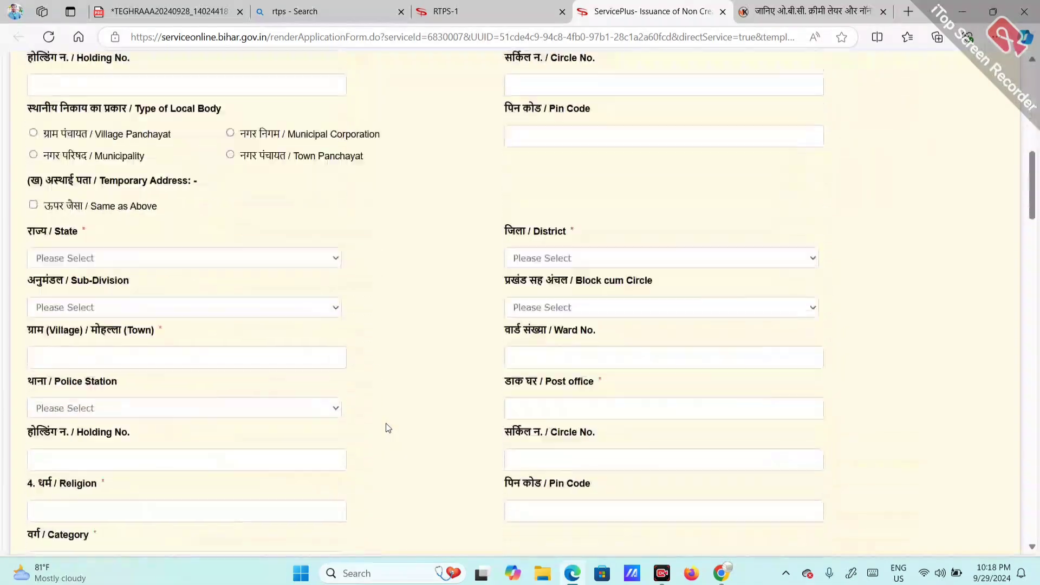
scroll(385, 425, "up", 7)
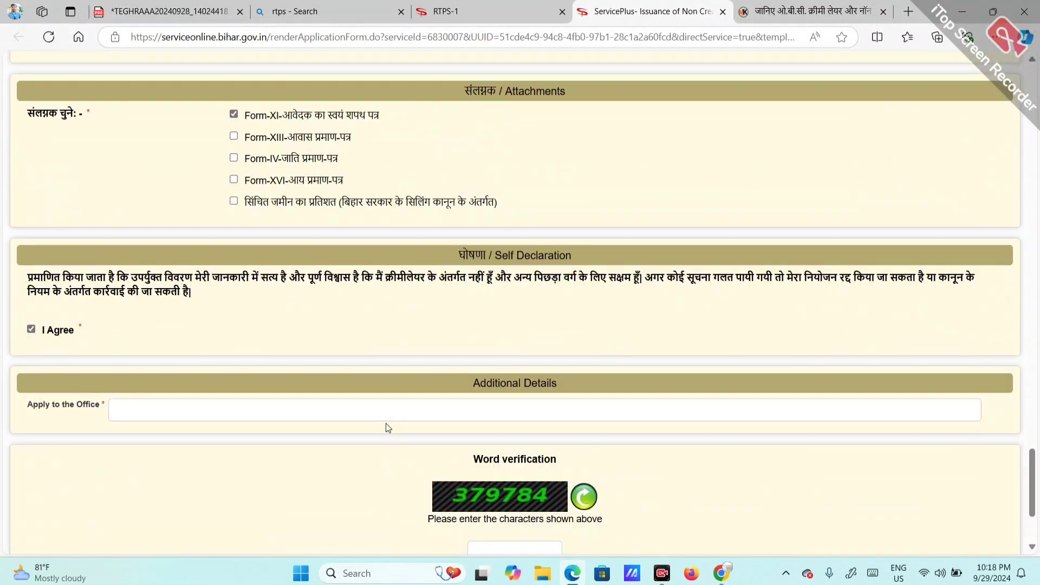
scroll(277, 345, "down", 1)
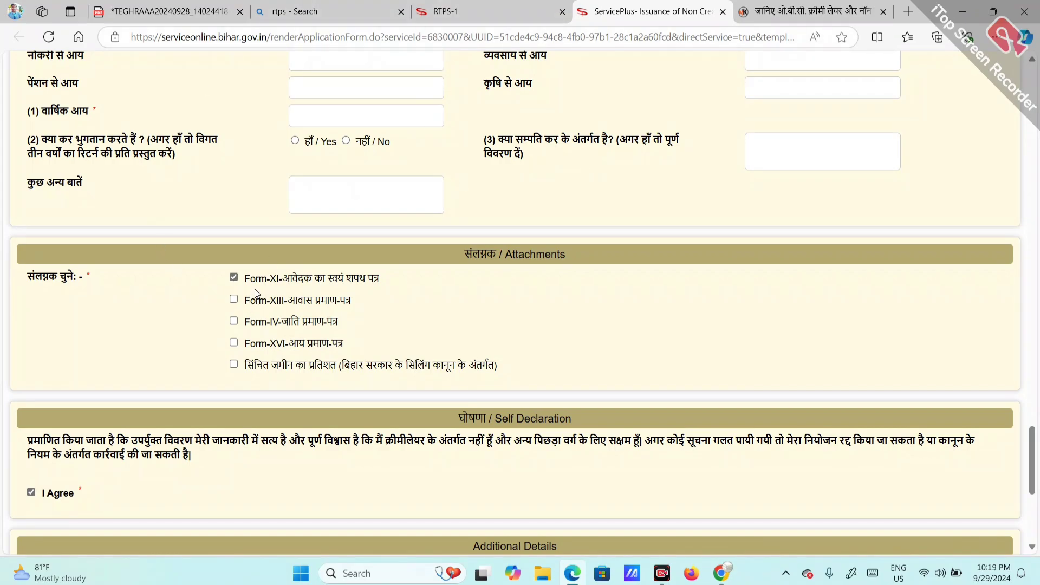
Step: Open the Form-XI self-affidavit PDF from स्वयं सहायता अनुभाग > महत्वपूर्ण डाउनलोड and zoom in to read it
left_click(510, 5)
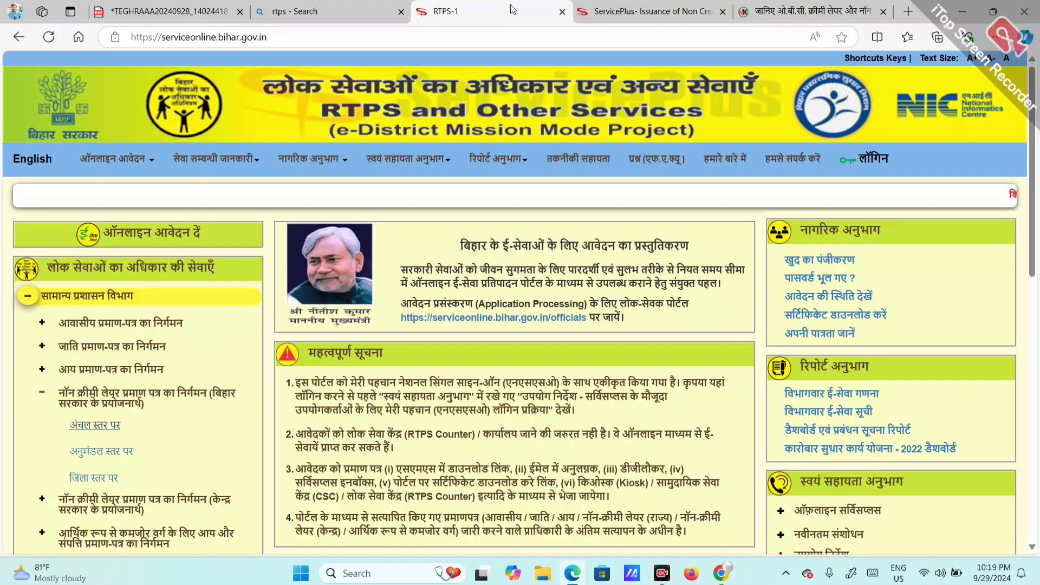
mouse_move(452, 290)
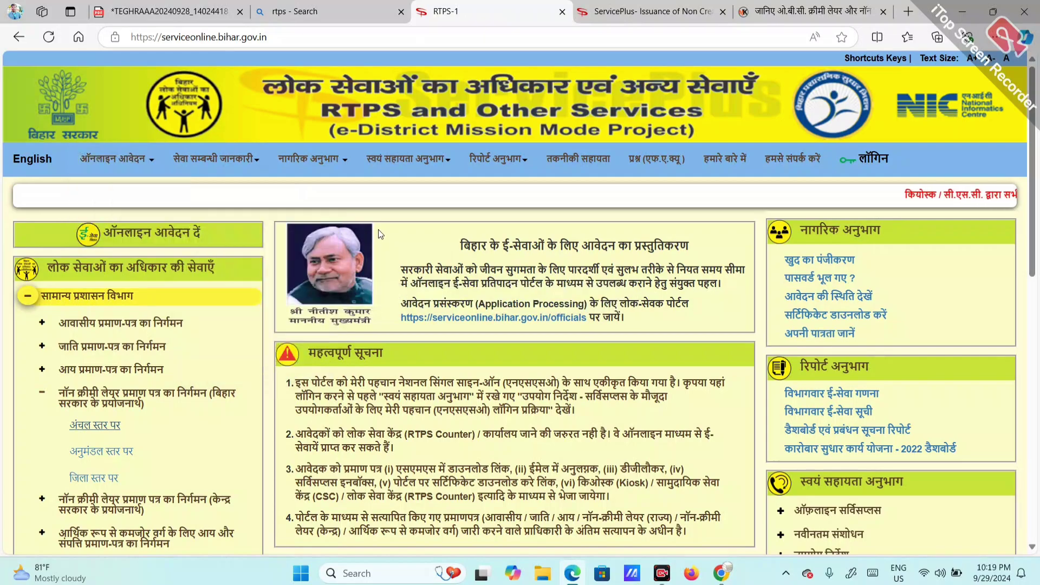
mouse_move(282, 163)
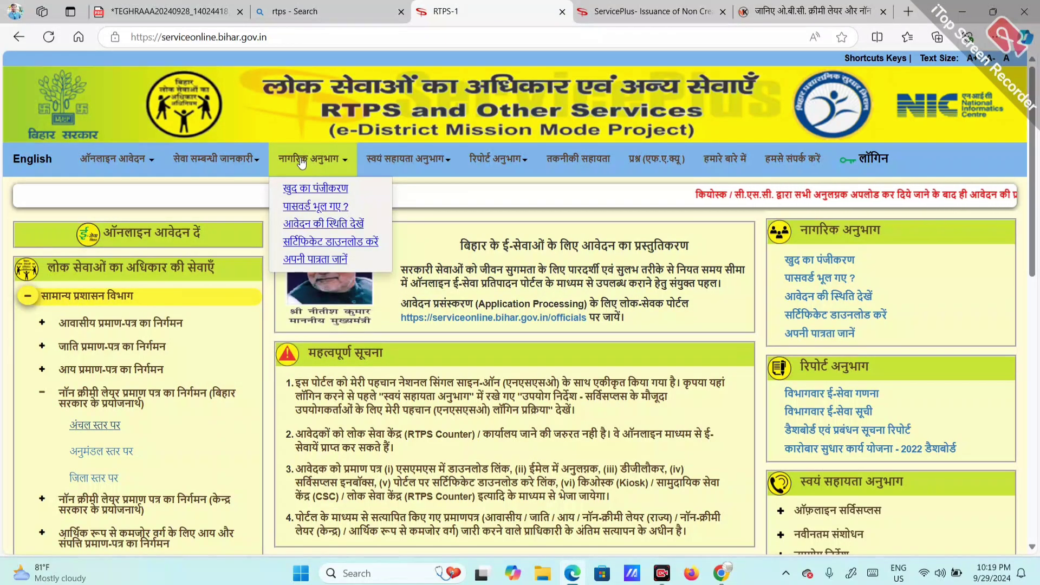
mouse_move(385, 168)
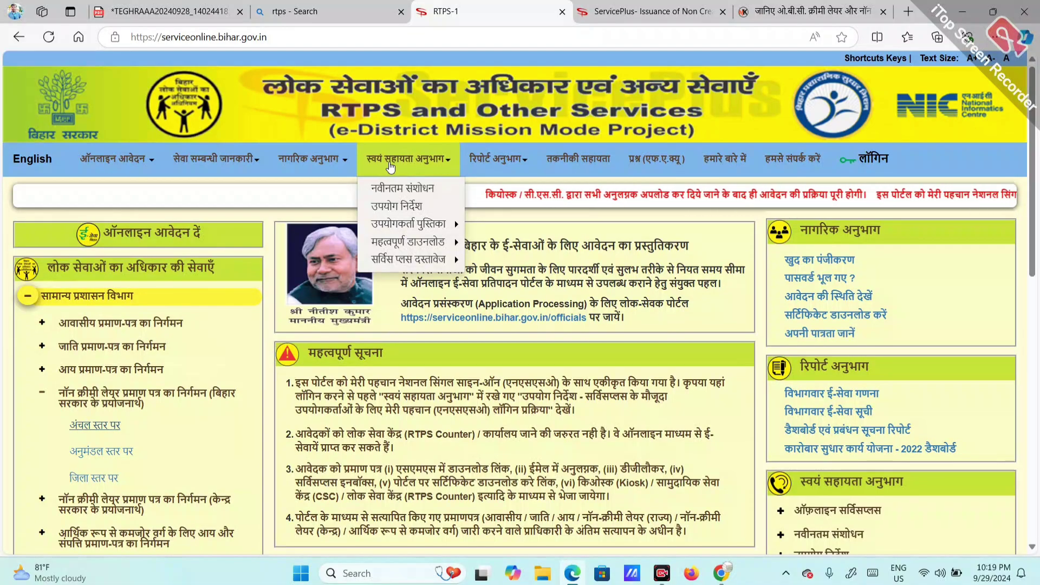
mouse_move(401, 245)
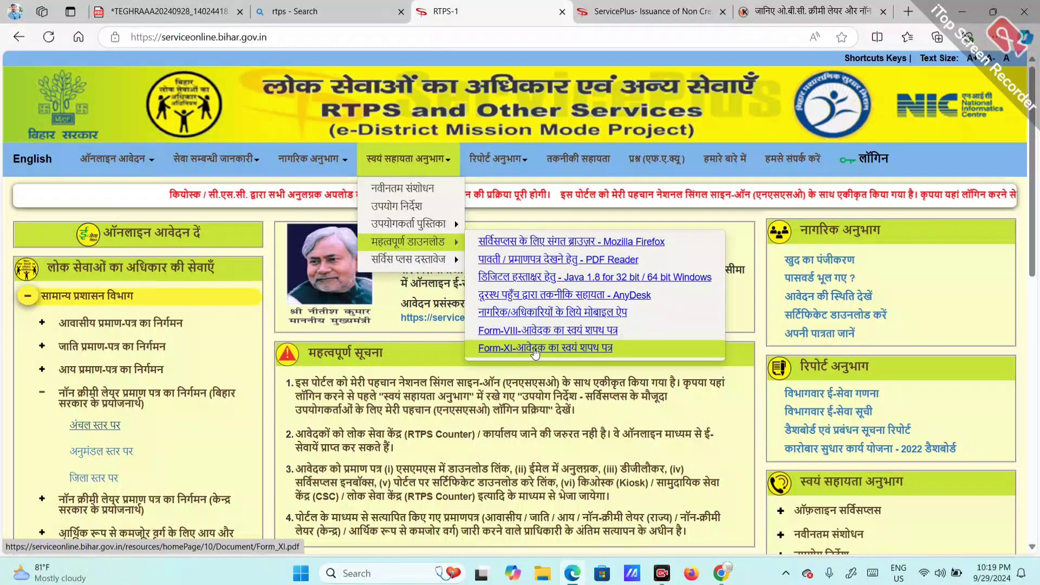
left_click(540, 348)
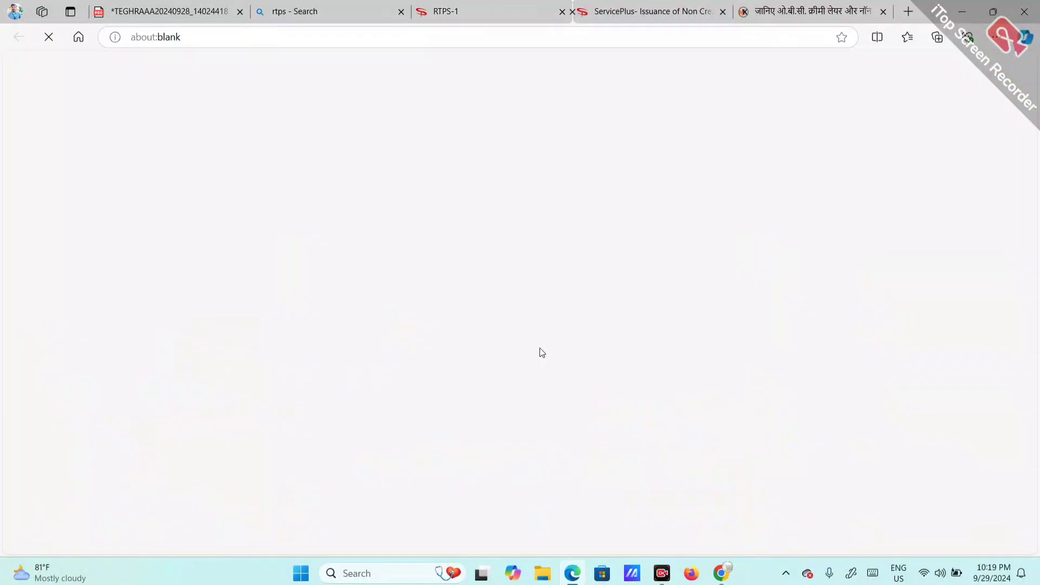
scroll(454, 323, "down", 1)
scroll(454, 322, "up", 1)
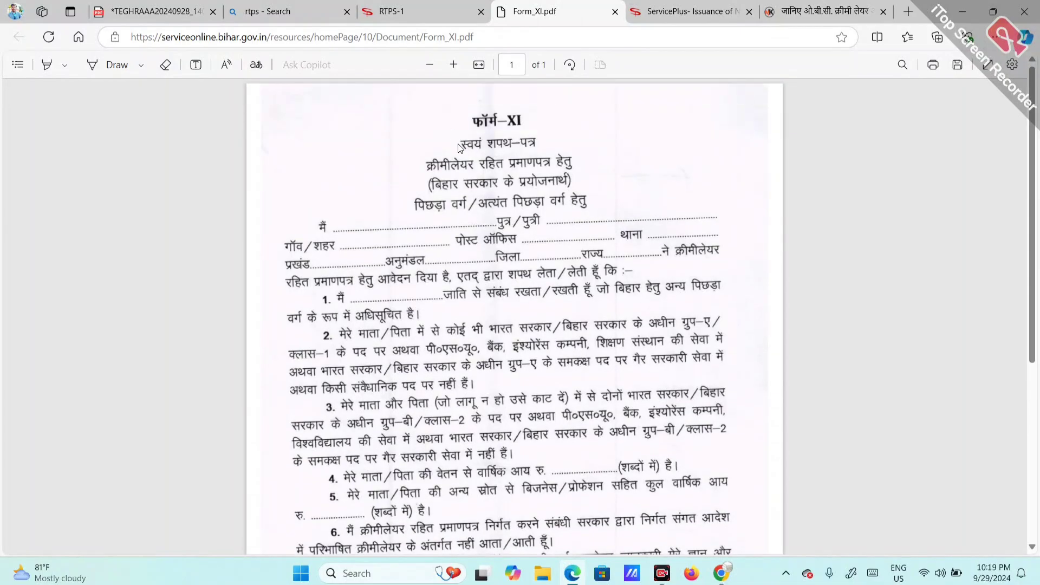
left_click(454, 65)
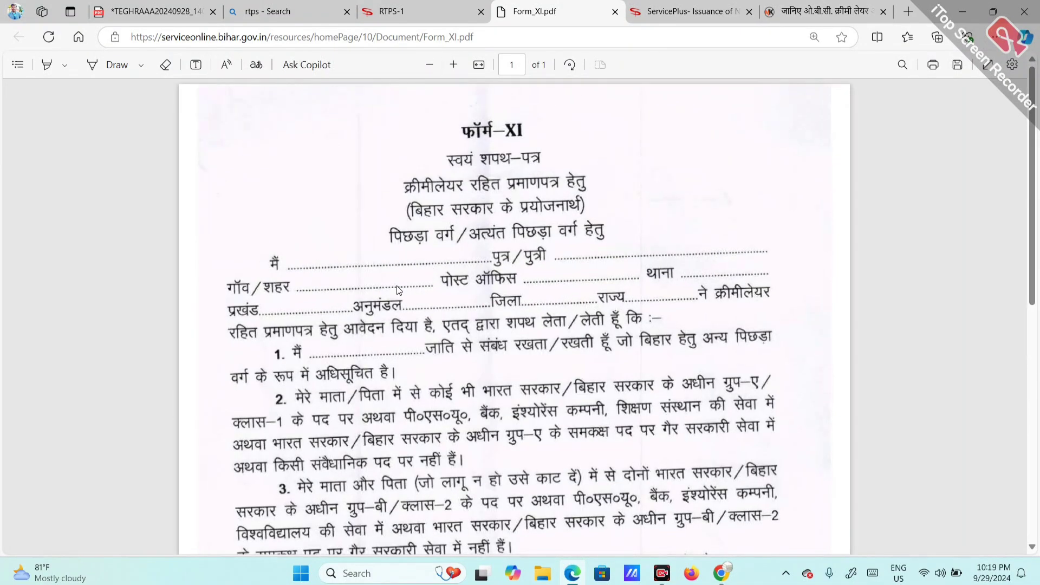
scroll(398, 290, "down", 6)
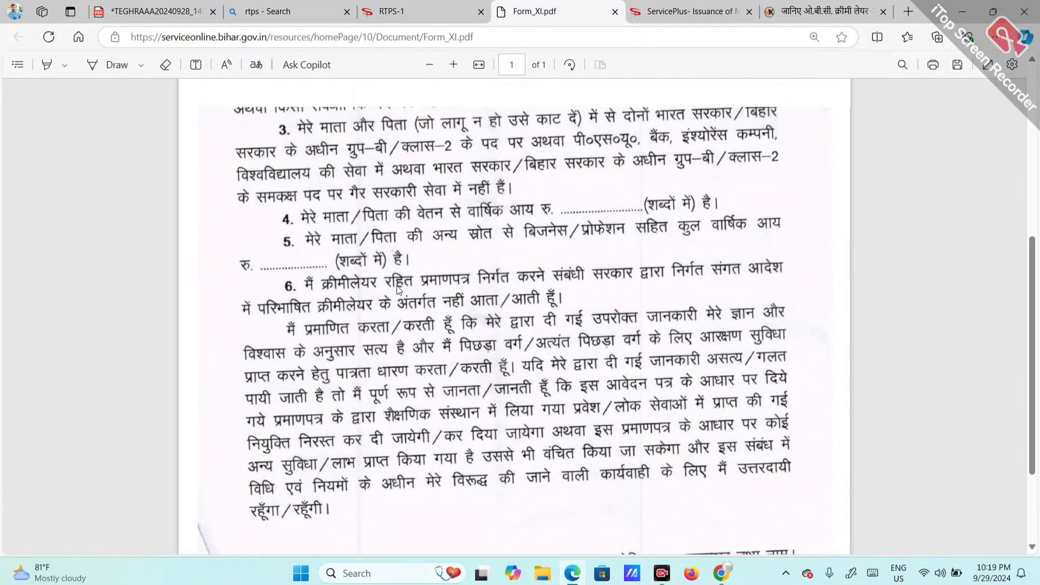
Step: In the filled Form-XI, tick the name, parent, village, post office, police station, district and state entries
left_click(142, 18)
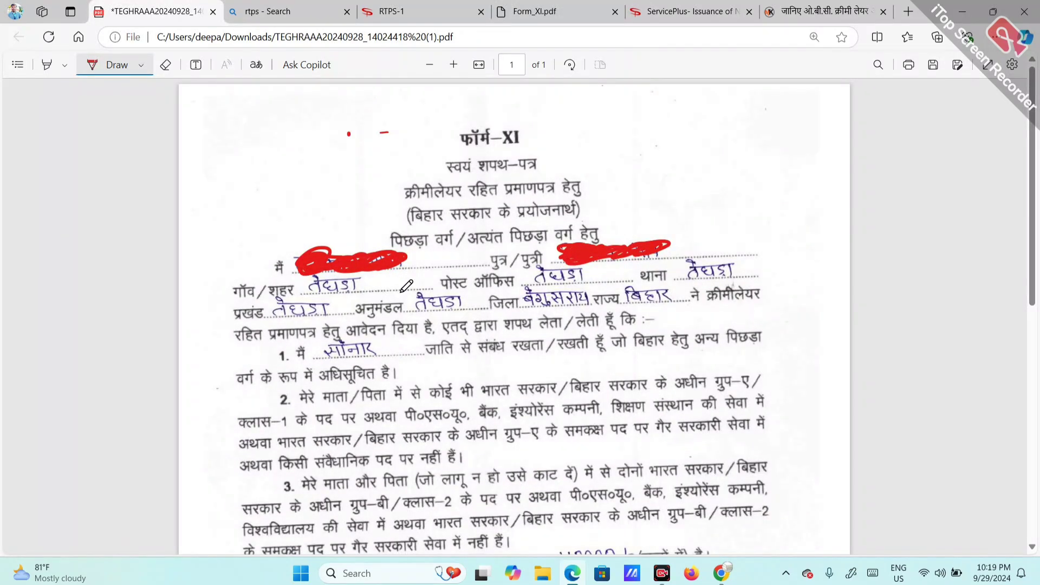
mouse_move(411, 258)
left_mouse_down()
mouse_move(455, 248)
mouse_move(526, 267)
left_mouse_up()
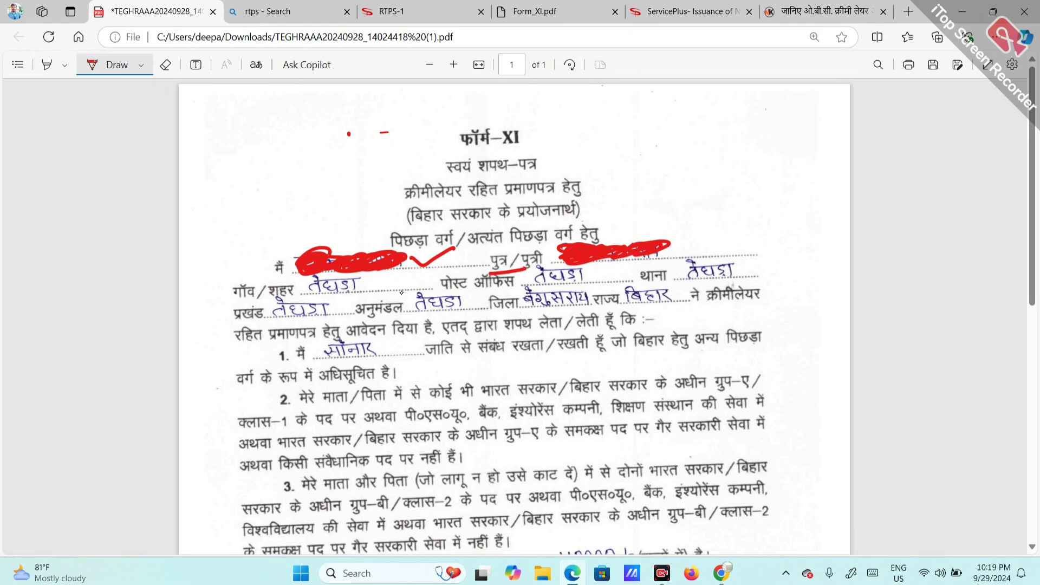
left_click_drag(638, 239, 668, 223)
left_click_drag(238, 300, 267, 297)
left_click_drag(389, 290, 409, 277)
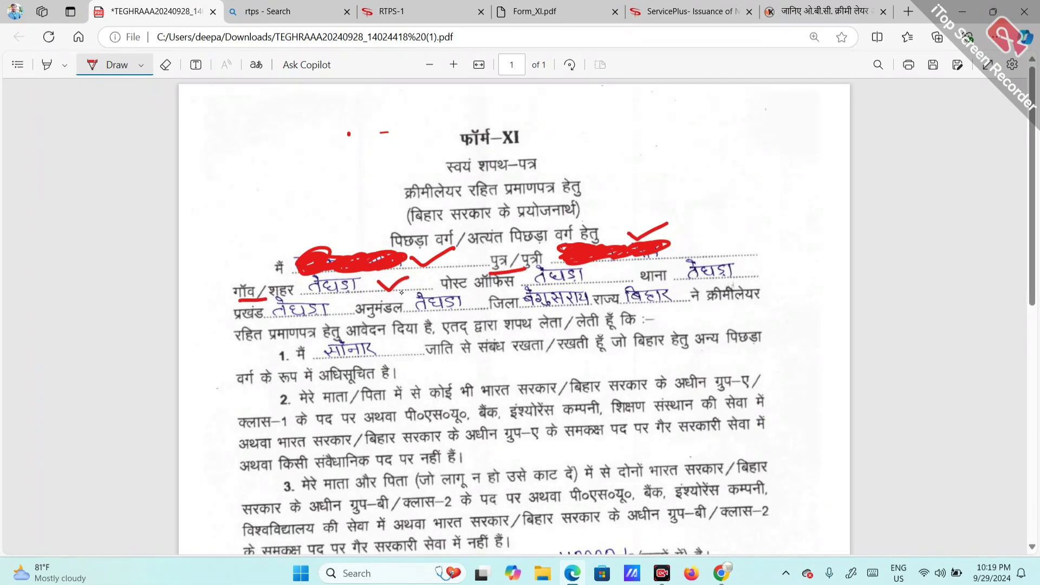
left_click_drag(474, 291, 503, 286)
left_click_drag(595, 273, 622, 263)
left_click_drag(752, 266, 795, 255)
left_click_drag(286, 329, 363, 295)
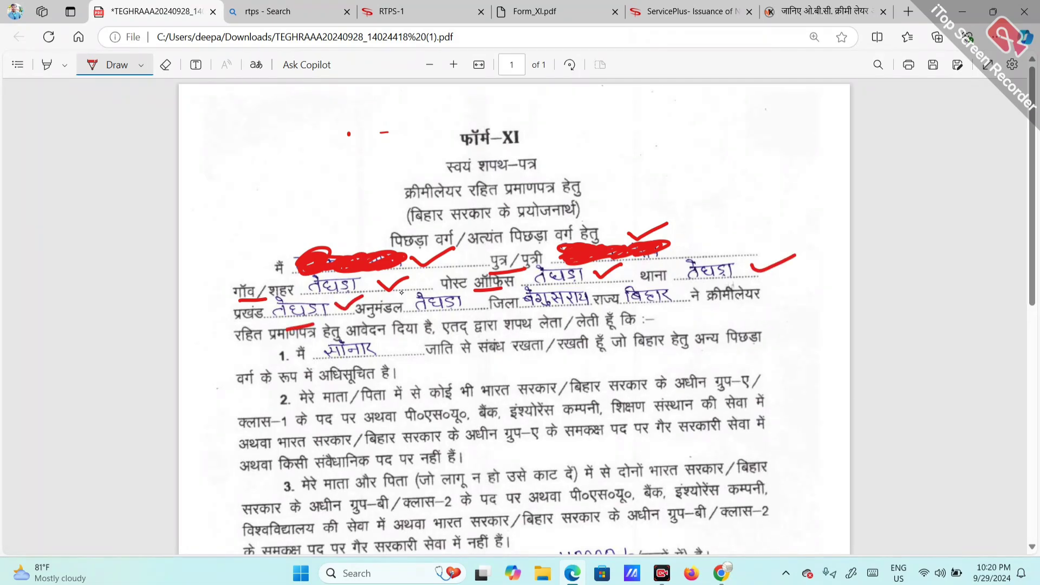
mouse_move(465, 298)
left_mouse_down()
mouse_move(501, 290)
mouse_move(586, 306)
left_mouse_up()
left_click_drag(671, 293, 698, 286)
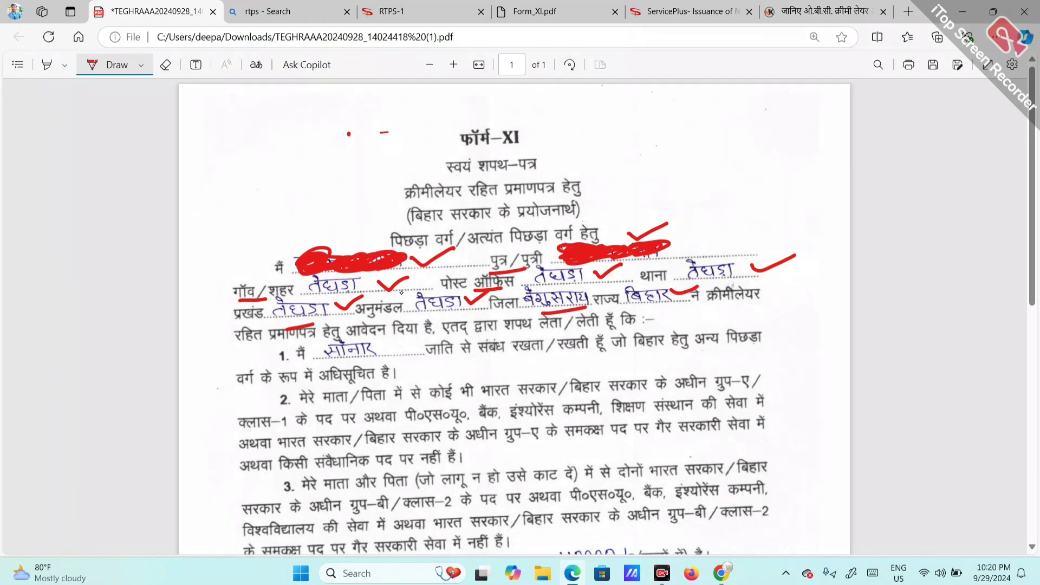
Step: Circle clause 1 and the caste entry सोनार, then circle and arrow the 110000 salary income in clause 4
mouse_move(287, 345)
left_mouse_down()
mouse_move(268, 367)
mouse_move(302, 351)
mouse_move(323, 361)
mouse_move(386, 341)
mouse_move(324, 332)
mouse_move(328, 379)
left_mouse_up()
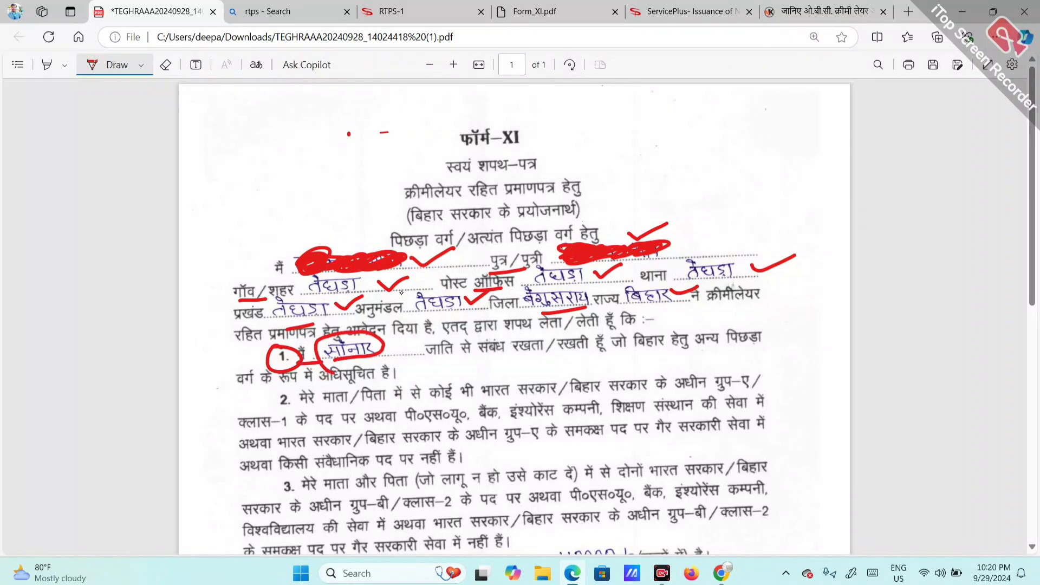
left_click_drag(448, 358, 554, 356)
mouse_move(411, 340)
left_mouse_down()
mouse_move(397, 347)
mouse_move(439, 348)
left_mouse_up()
scroll(489, 368, "down", 5)
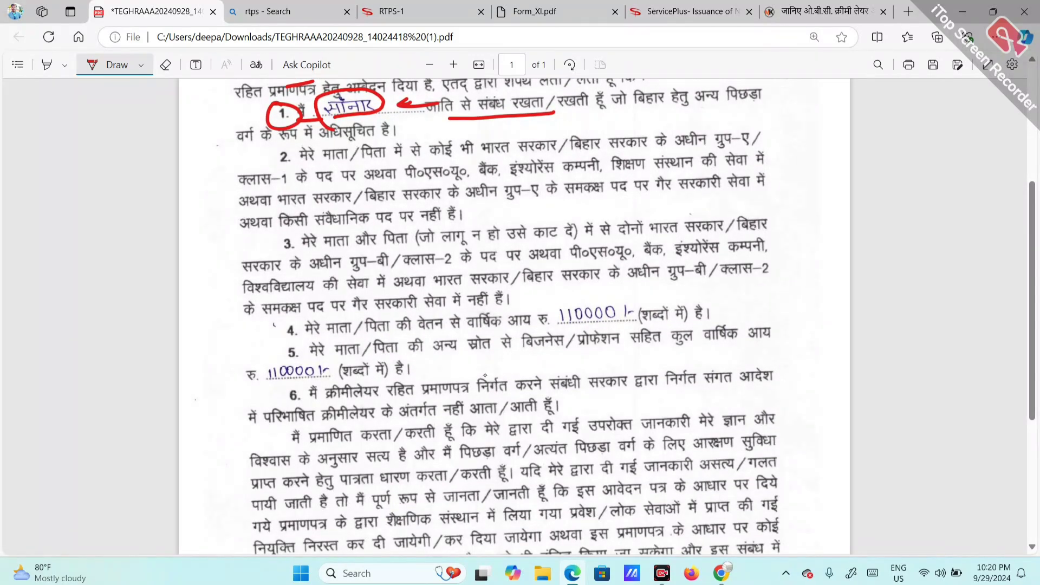
mouse_move(504, 330)
left_mouse_down()
mouse_move(538, 335)
mouse_move(536, 301)
mouse_move(509, 324)
left_mouse_up()
left_click_drag(599, 296, 620, 290)
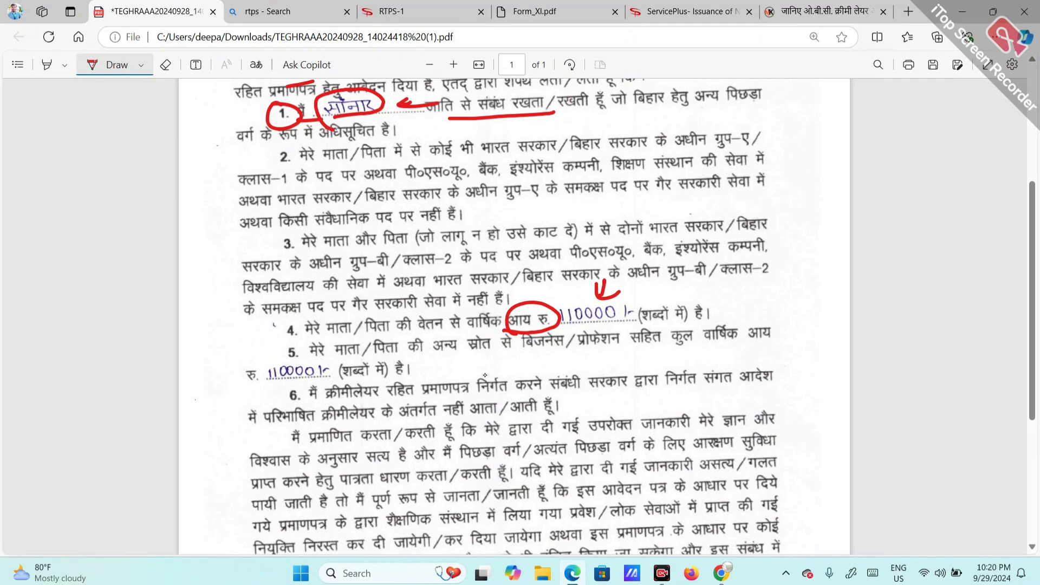
left_click_drag(650, 327, 693, 320)
mouse_move(653, 282)
left_mouse_down()
mouse_move(633, 301)
mouse_move(656, 299)
left_mouse_up()
mouse_move(565, 329)
left_mouse_down()
mouse_move(634, 306)
mouse_move(566, 334)
left_mouse_up()
left_click_drag(639, 271, 624, 299)
left_click_drag(624, 296, 665, 292)
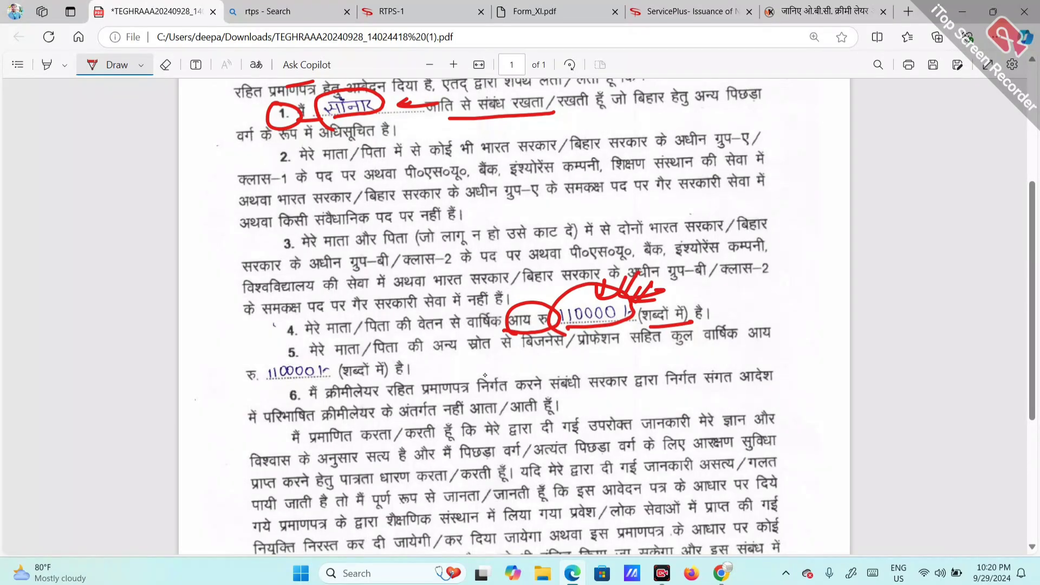
Step: Circle the 110000 other income in clause 5, then circle the place तेघडा and date 28-09-24
mouse_move(328, 358)
left_mouse_down()
mouse_move(268, 351)
mouse_move(354, 358)
left_mouse_up()
mouse_move(259, 385)
left_mouse_down()
mouse_move(253, 396)
mouse_move(258, 384)
left_mouse_up()
mouse_move(259, 384)
left_mouse_down()
mouse_move(241, 387)
mouse_move(252, 417)
left_mouse_up()
left_click_drag(263, 338, 278, 345)
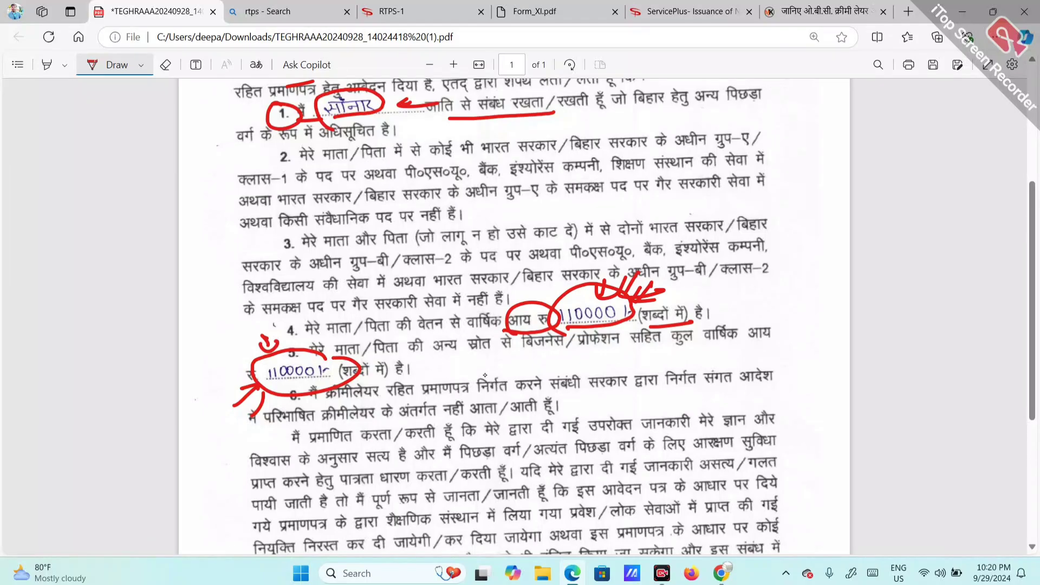
left_click_drag(559, 324, 618, 318)
scroll(393, 323, "down", 1)
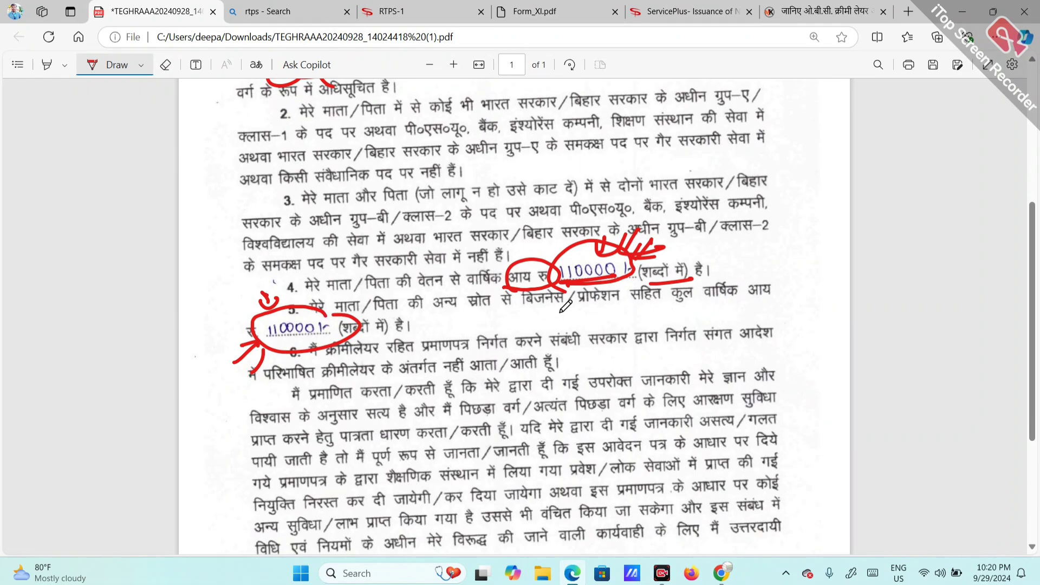
scroll(566, 306, "down", 4)
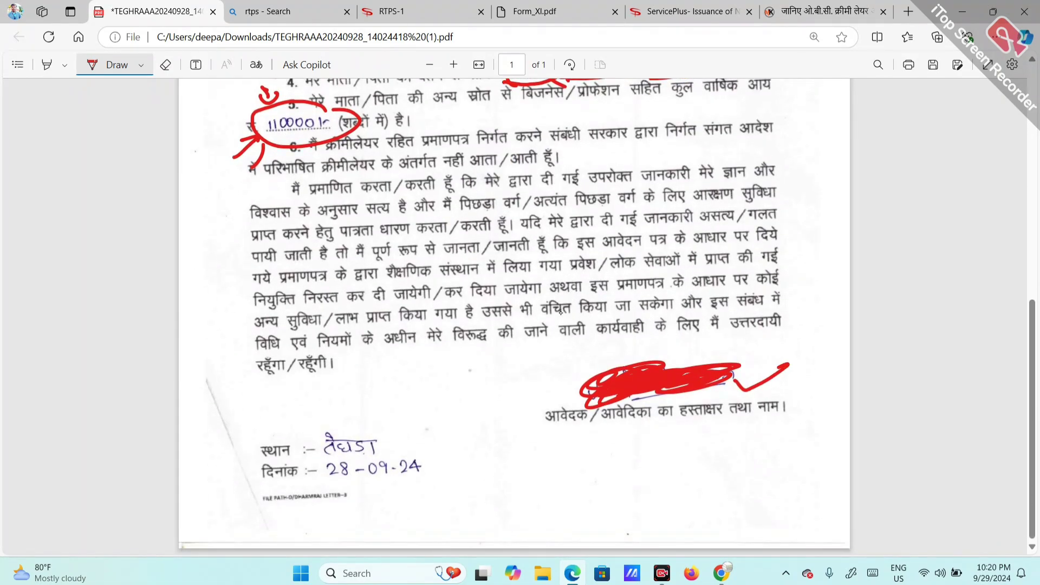
left_click_drag(268, 464, 286, 458)
mouse_move(378, 417)
left_mouse_down()
mouse_move(315, 442)
mouse_move(385, 428)
mouse_move(419, 454)
mouse_move(319, 467)
mouse_move(414, 485)
mouse_move(411, 445)
left_mouse_up()
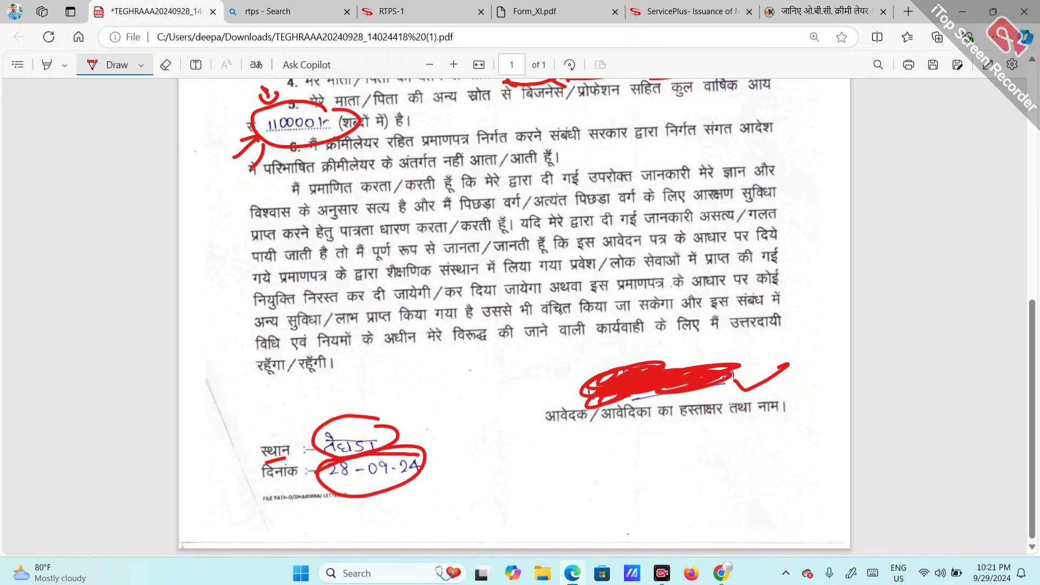
left_click_drag(458, 417, 448, 437)
mouse_move(438, 428)
left_mouse_down()
mouse_move(465, 439)
mouse_move(483, 429)
left_mouse_up()
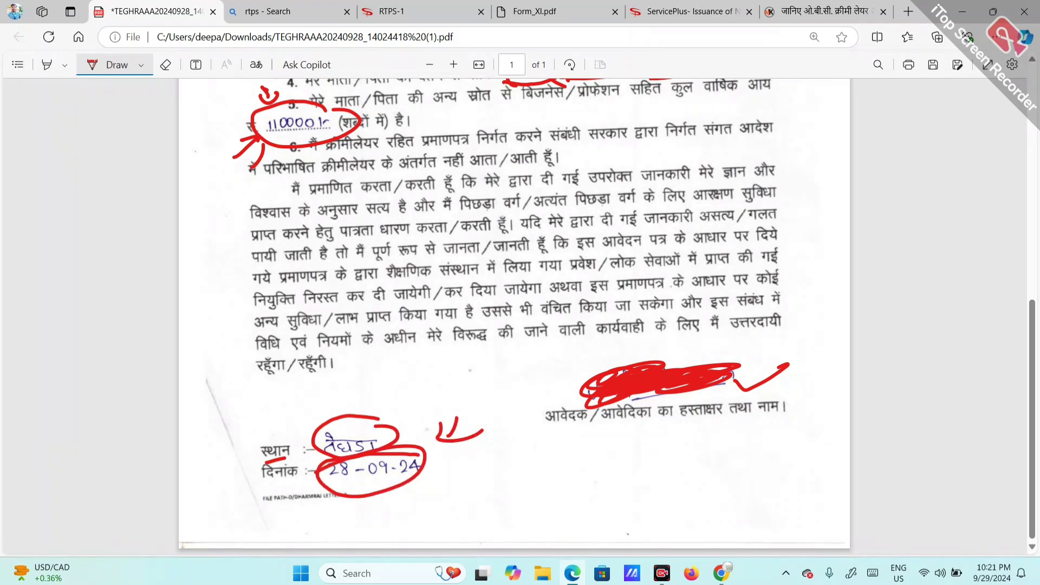
Step: Reopen the circle-level Form-IX application and keep the old-certificate answer as No
left_click(412, 11)
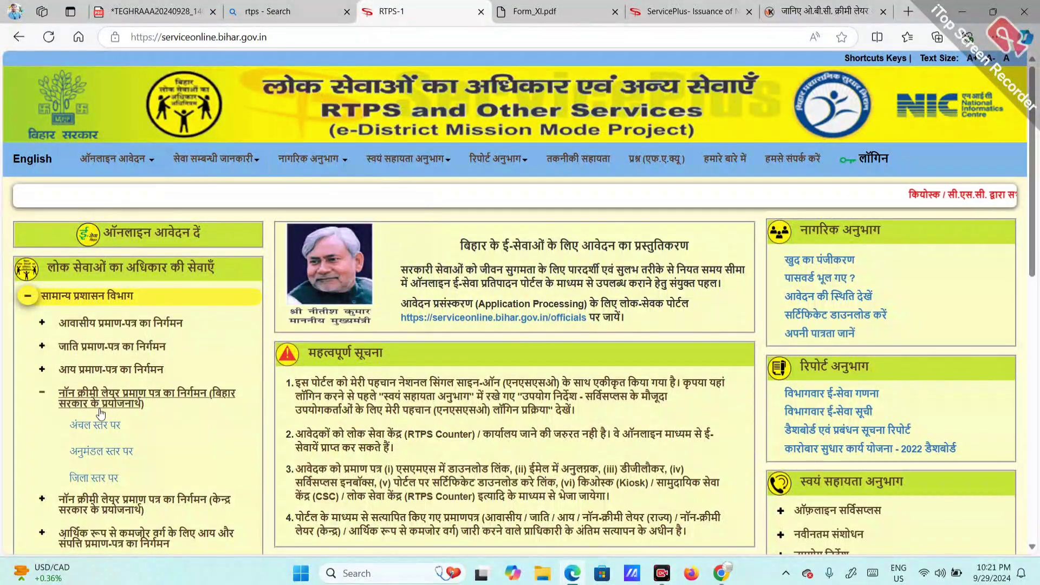
left_click(97, 425)
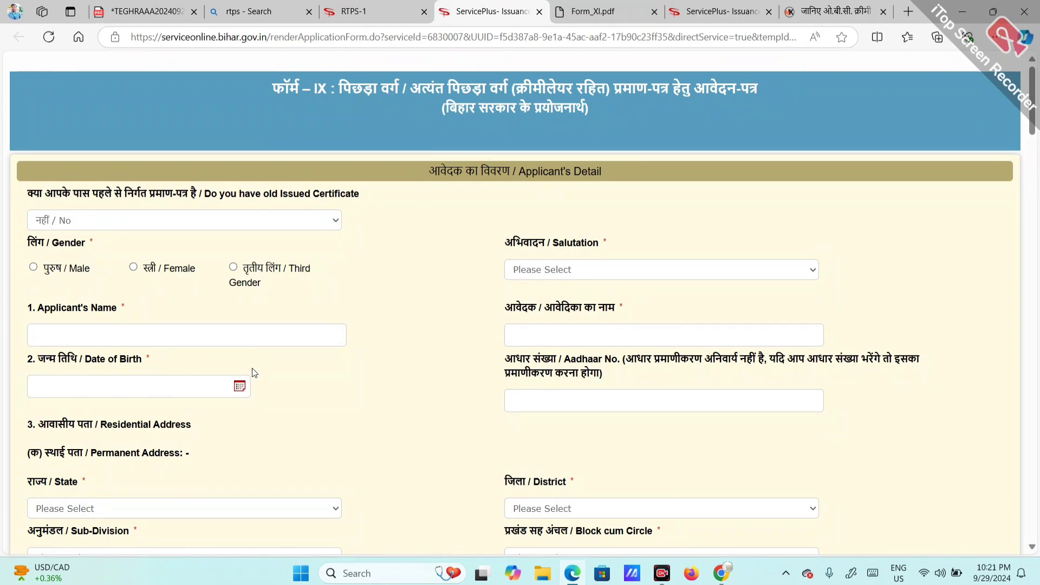
left_click(145, 221)
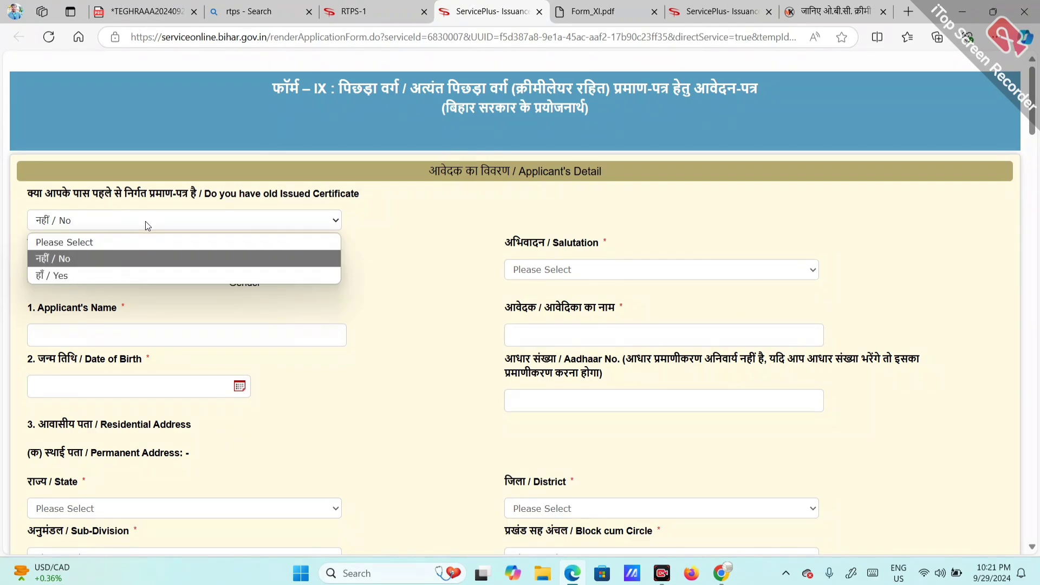
left_click(145, 221)
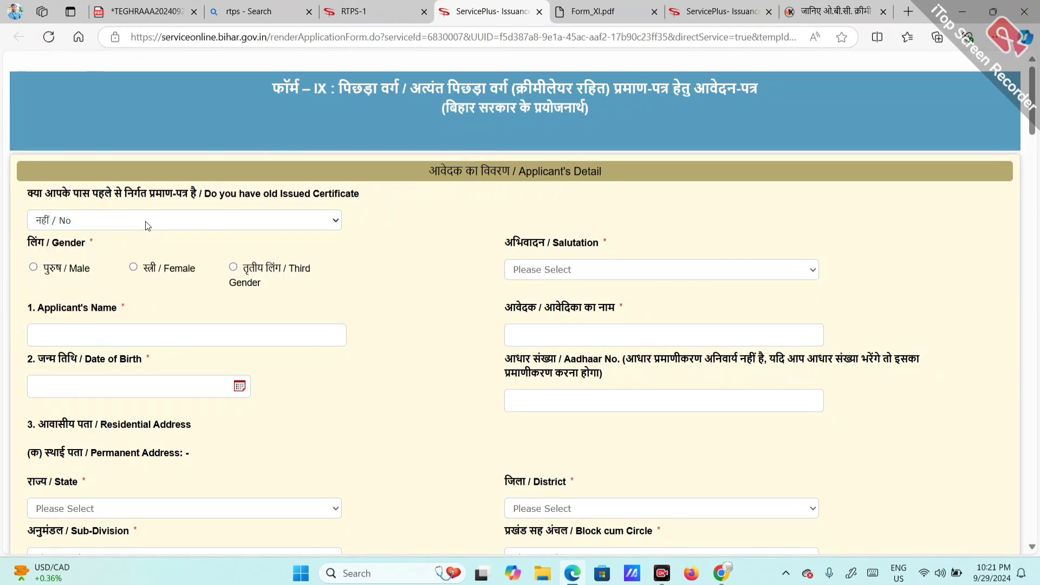
Step: Set the applicant's gender to Female with the salutation left as No Salutation
left_click(35, 266)
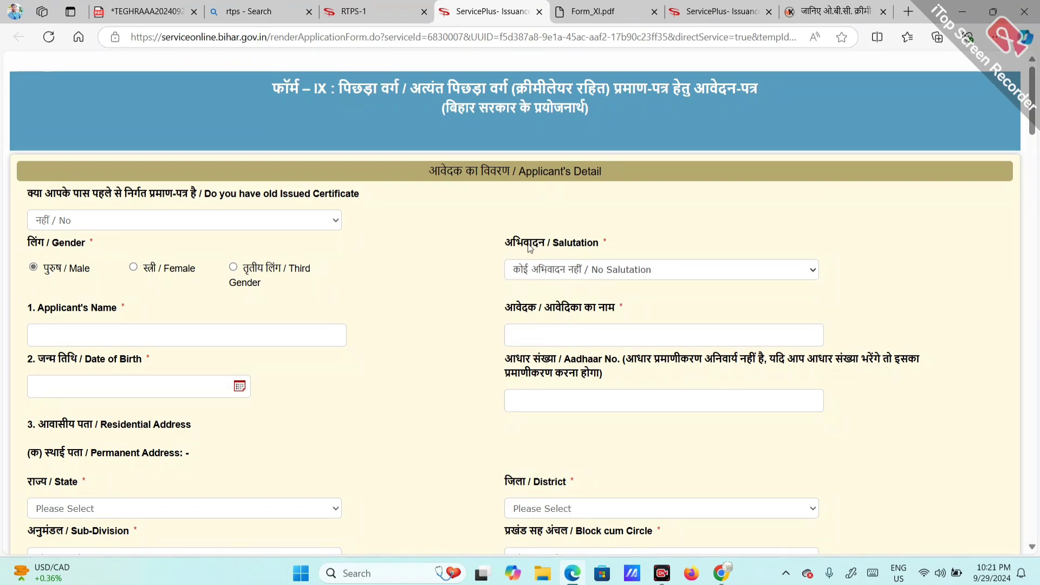
left_click(572, 276)
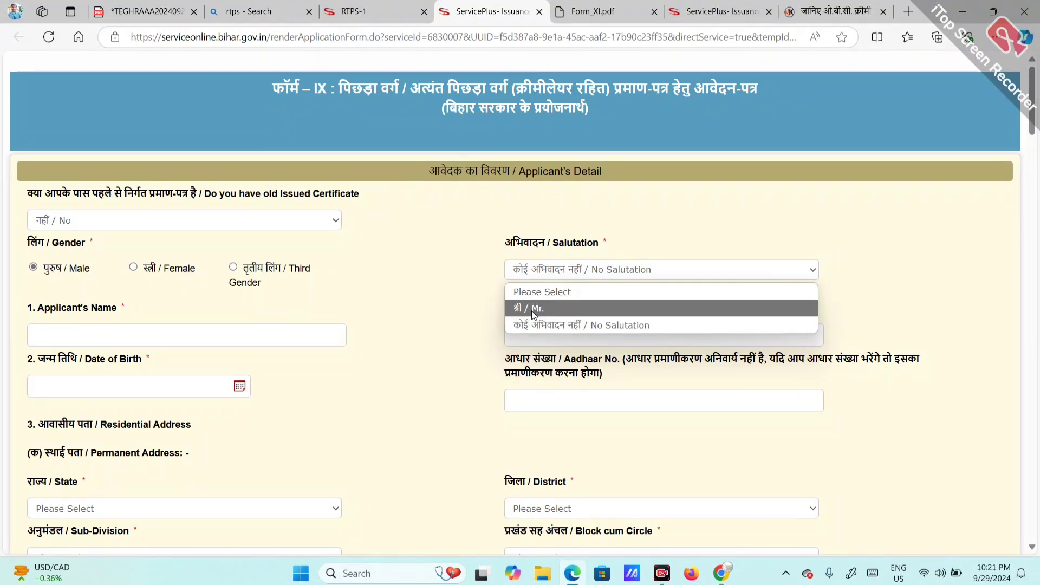
left_click(541, 309)
left_click(598, 267)
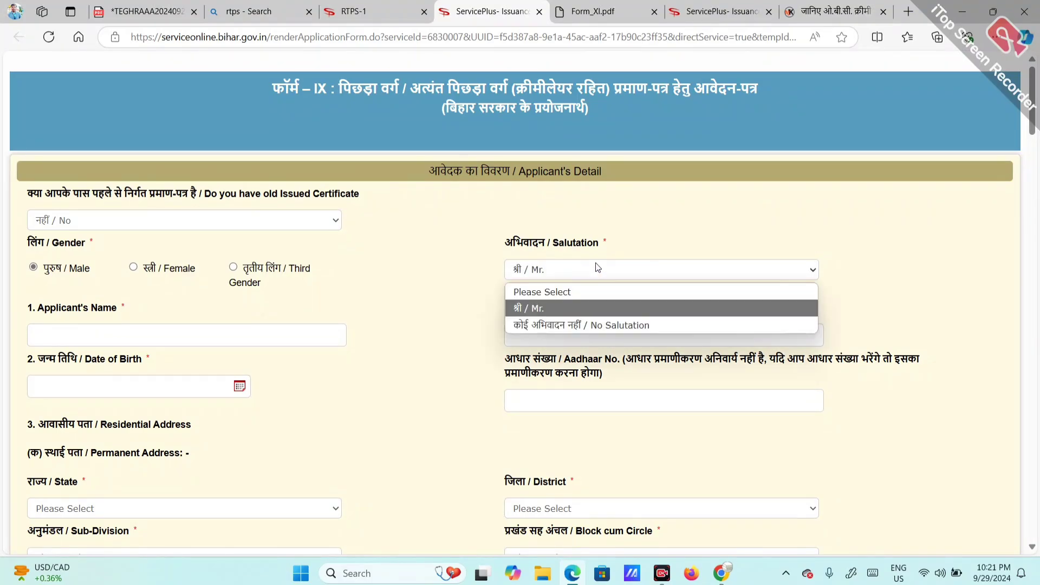
left_click(541, 324)
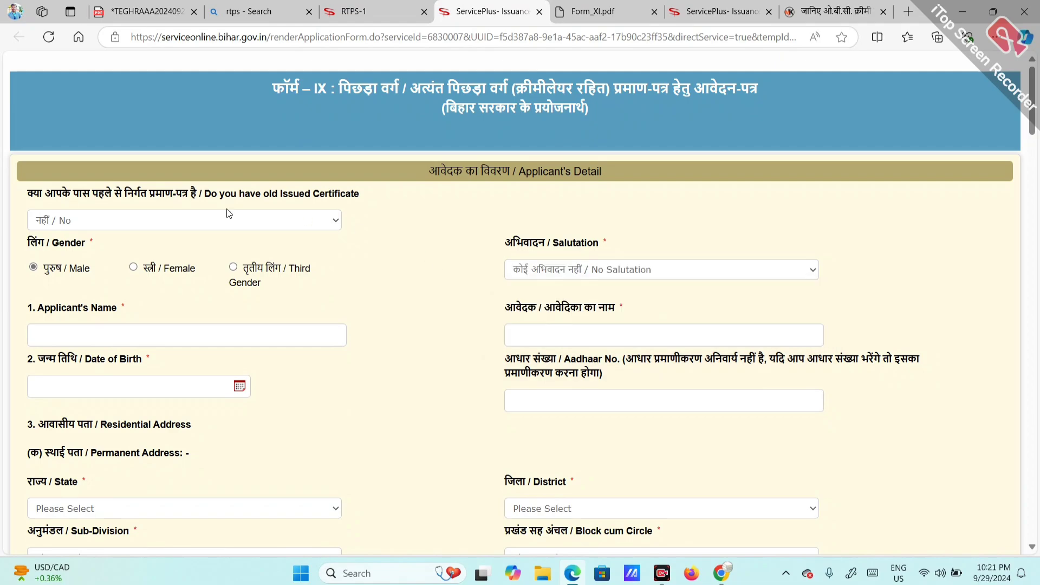
left_click(133, 269)
left_click(547, 271)
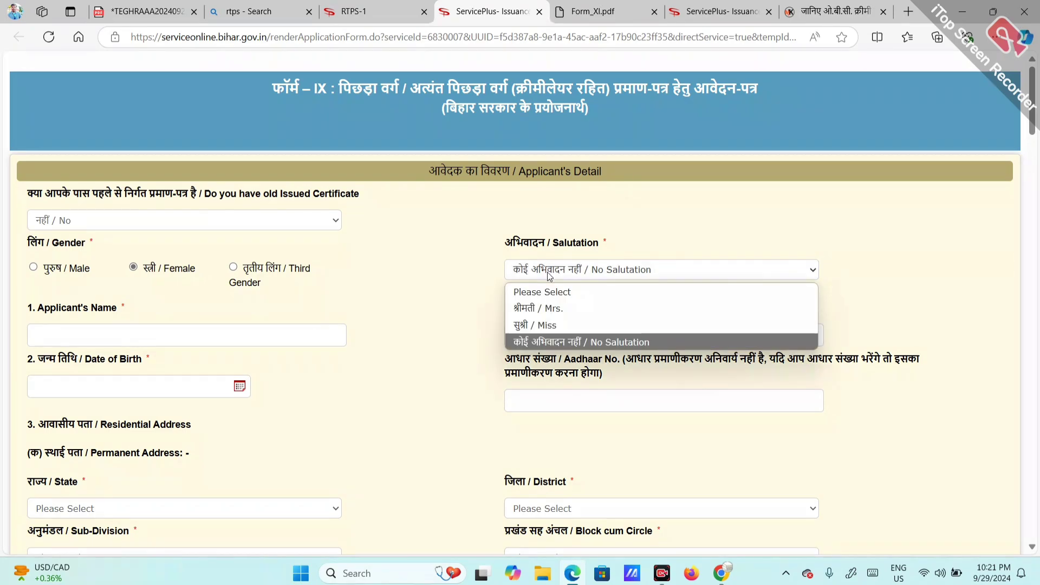
left_click(547, 272)
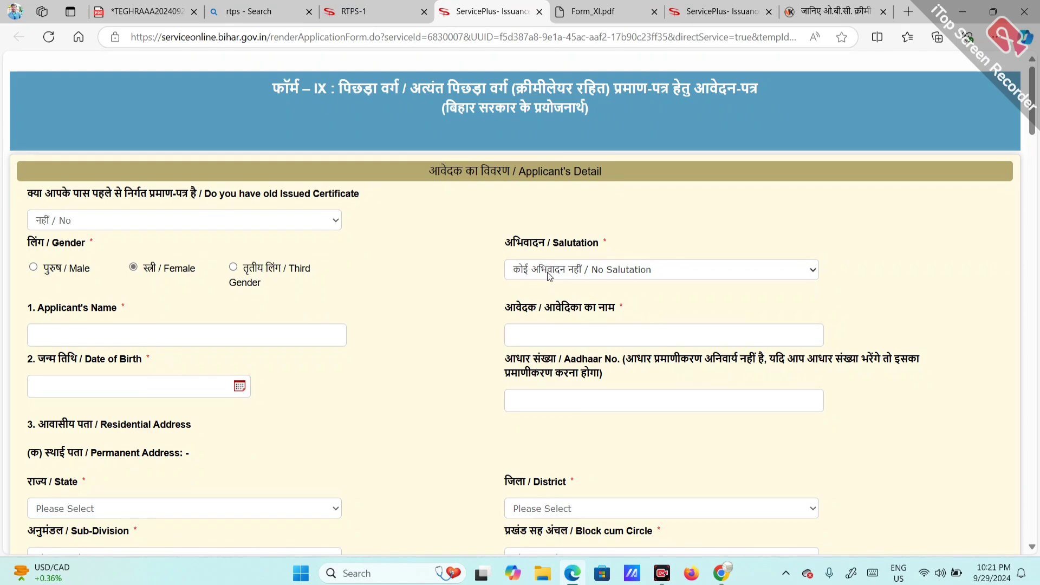
left_click(547, 272)
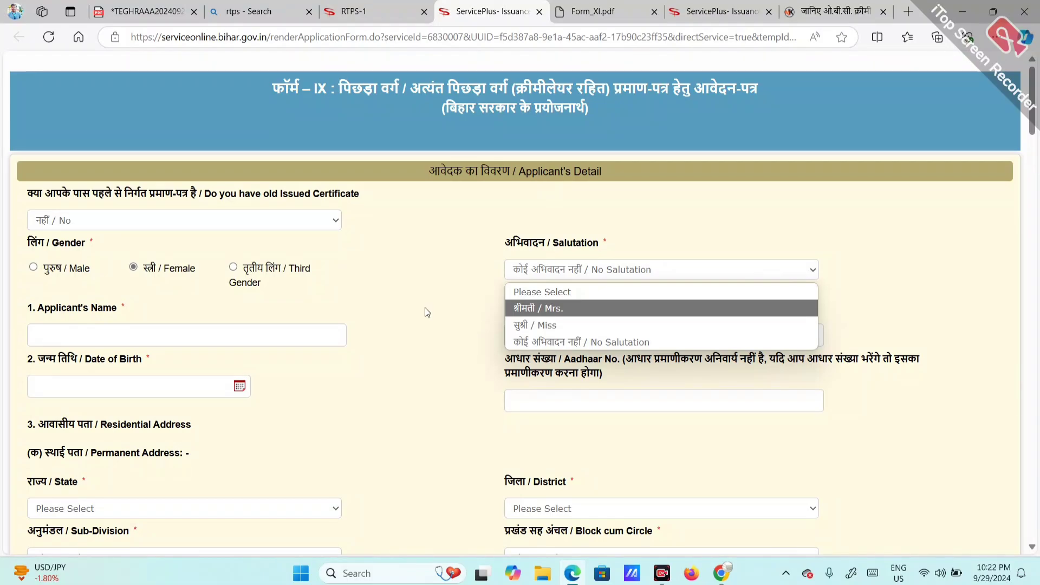
left_click(133, 270)
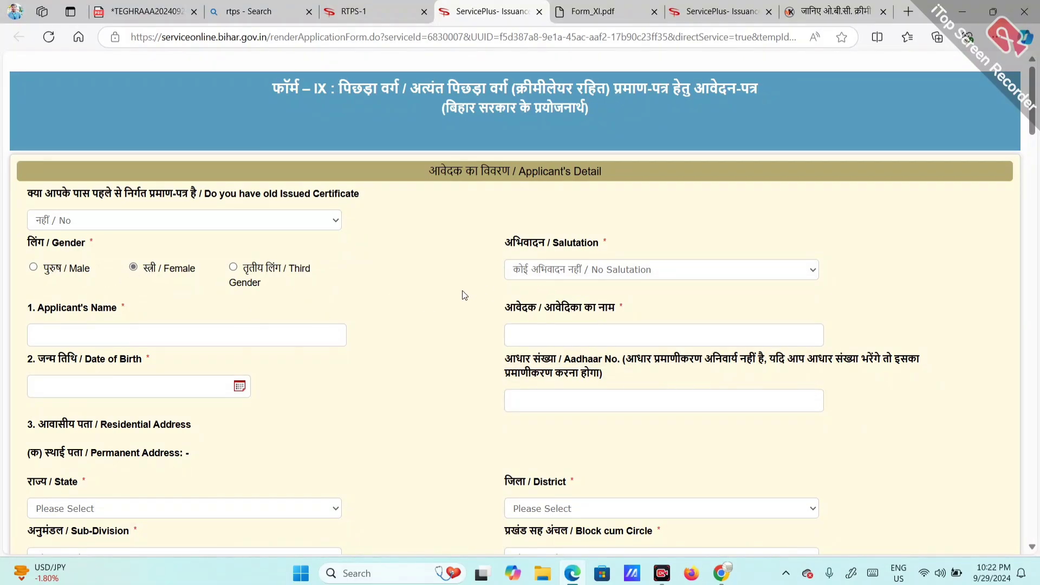
scroll(464, 294, "down", 1)
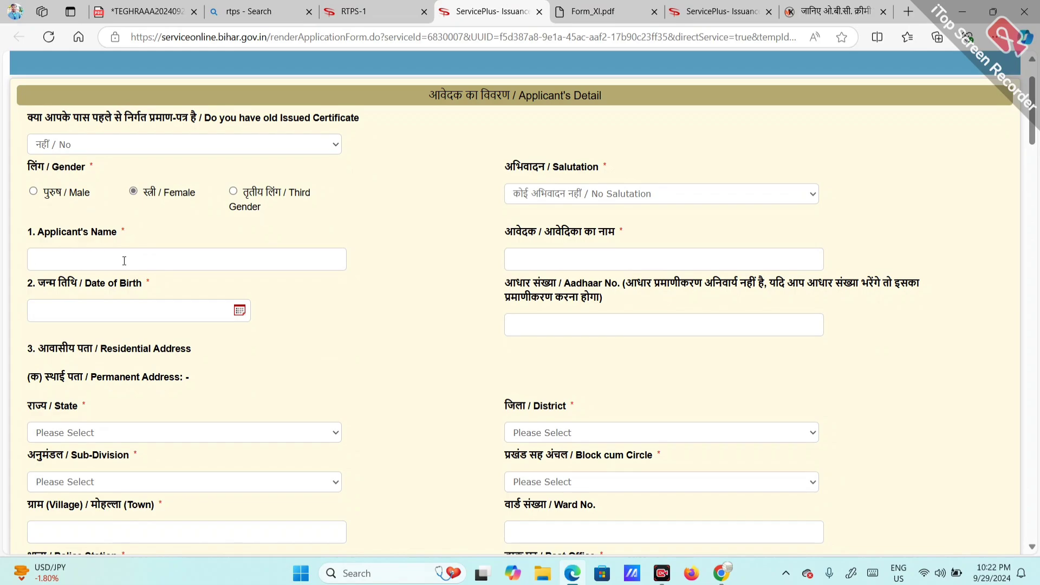
Step: Type the applicant's full name in English and fix the auto-filled Hindi spelling of the name
left_click(526, 256)
key("BackSpace")
key("BackSpace")
key("BackSpace")
type("प्रिया")
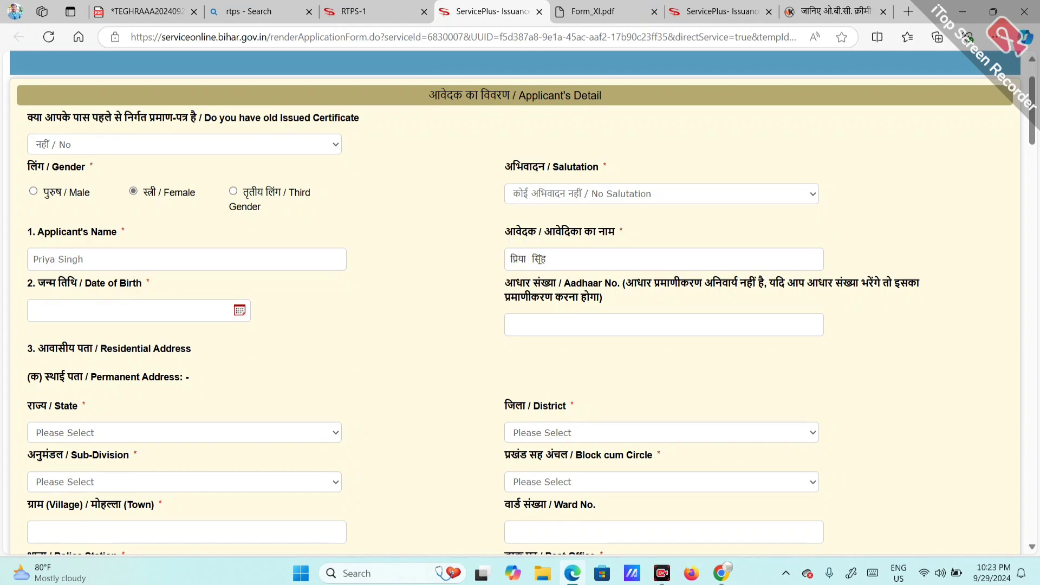
key("BackSpace")
Step: Pick year 2000, January and day 1 in the calendar to enter the date of birth 01/01/2000
scroll(369, 329, "down", 3)
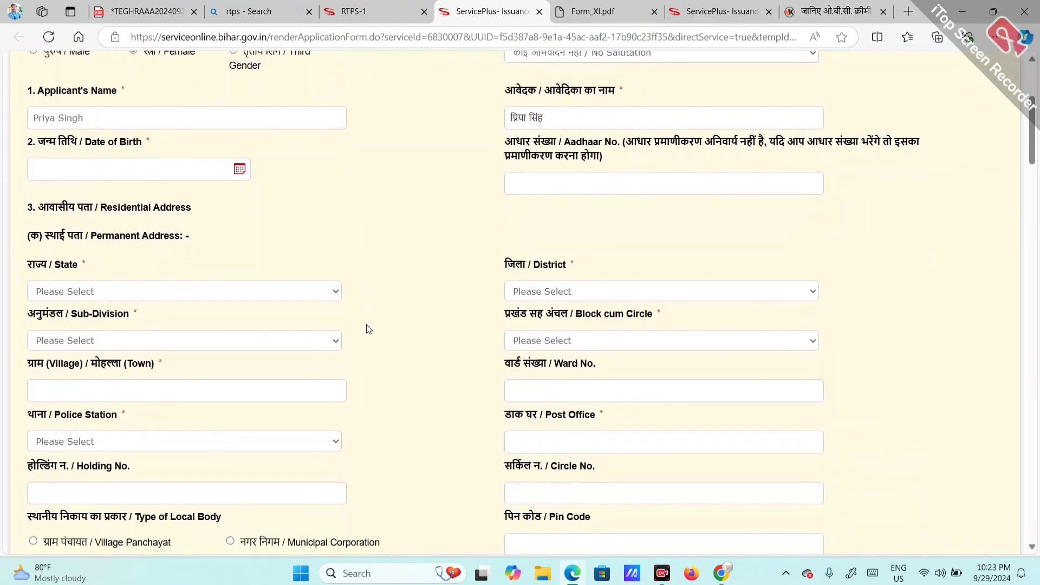
left_click(86, 174)
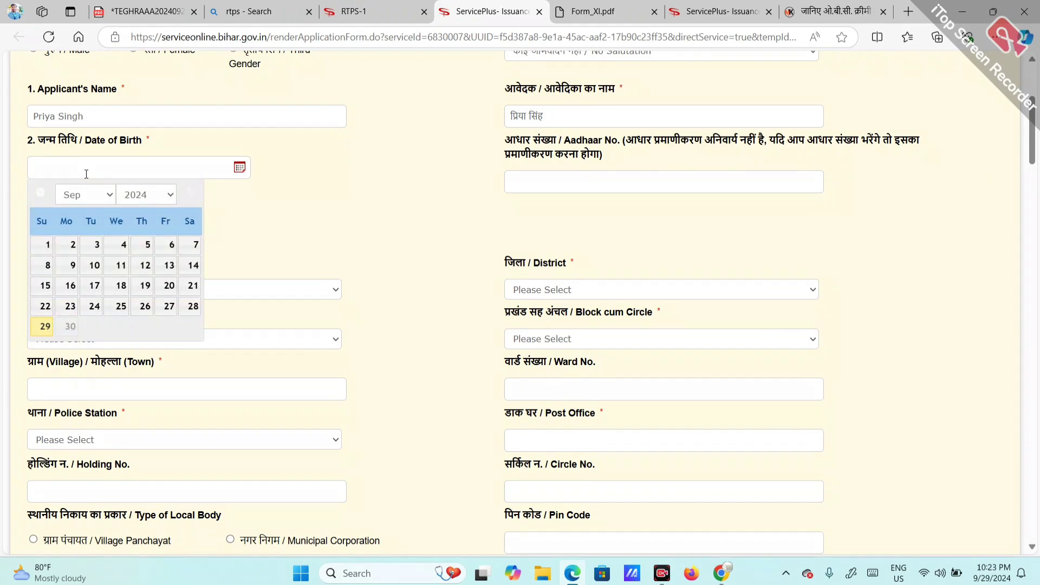
left_click(142, 197)
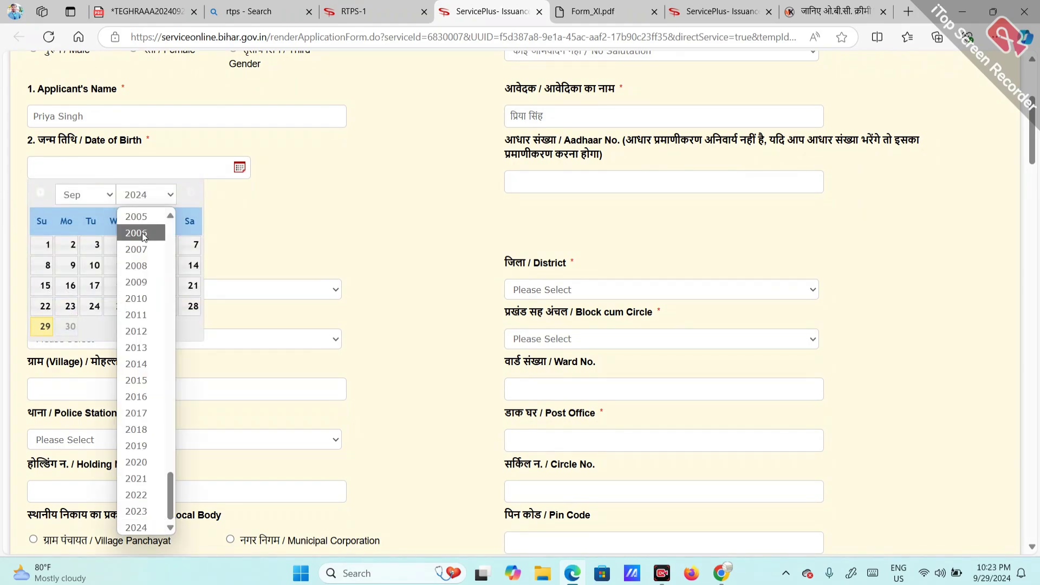
key("Up")
key("Up")
key("Up")
key("Up")
key("Up")
key("Up")
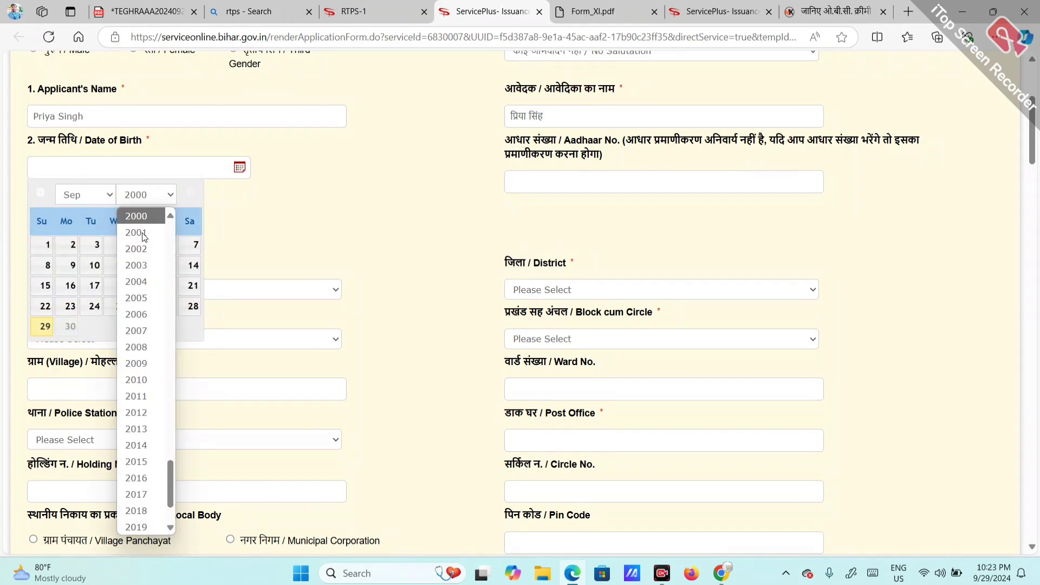
key("Return")
left_click(86, 195)
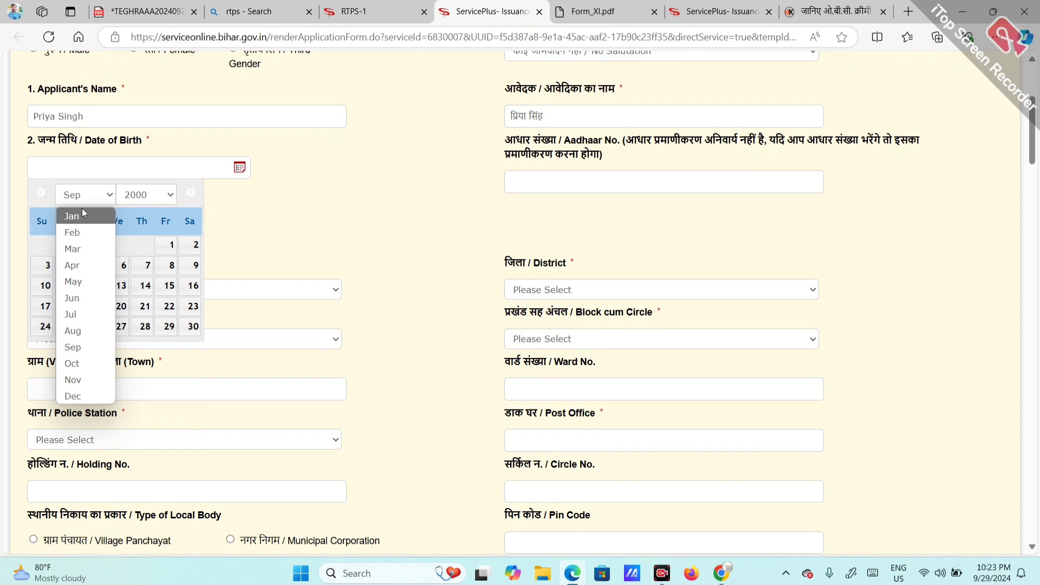
left_click(82, 208)
left_click(191, 246)
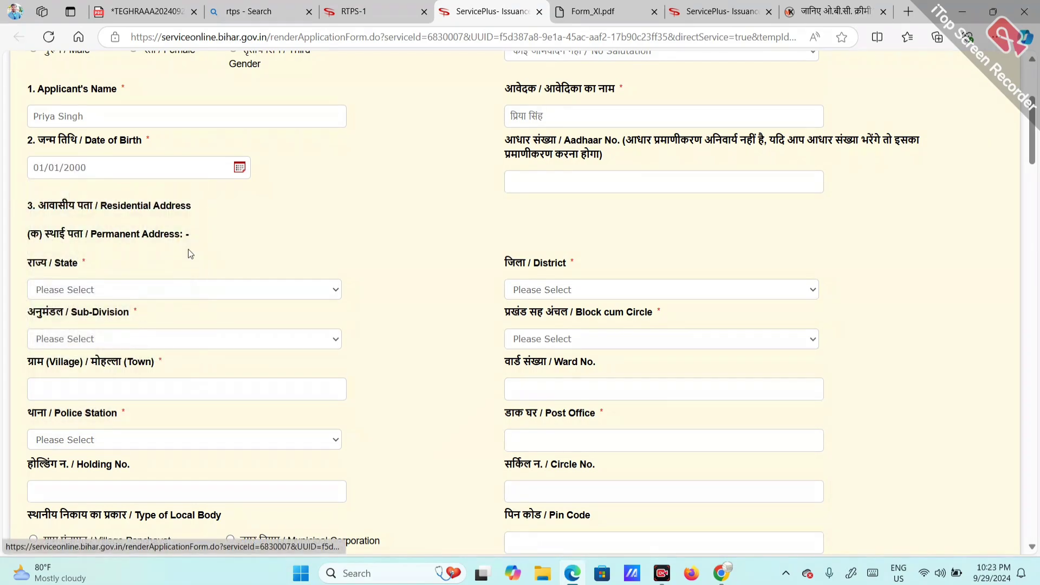
left_click(606, 182)
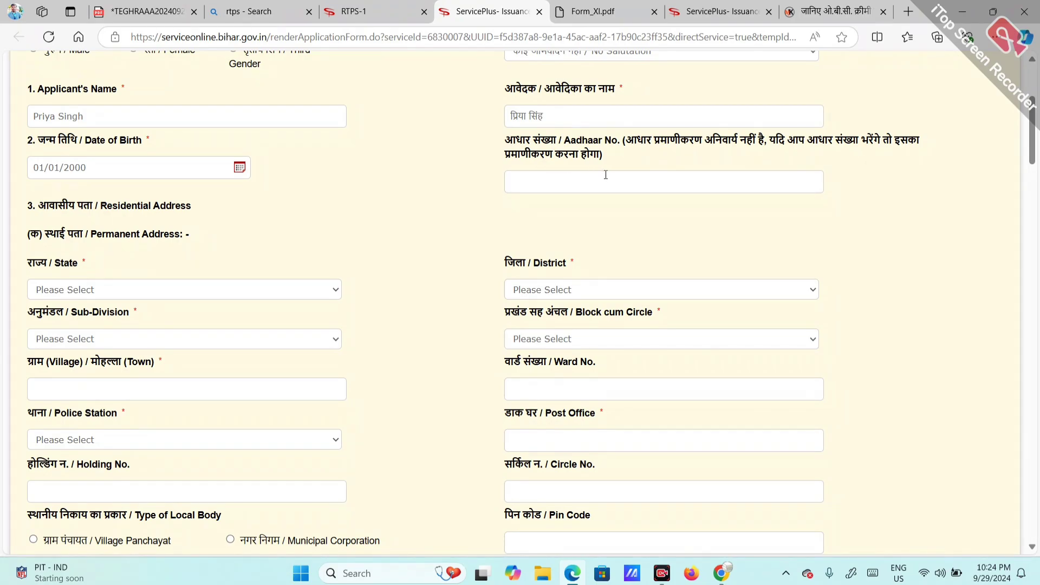
left_click(577, 175)
Step: Set the permanent address to state BIHAR, district BEGUSARAI, sub-division TEGHRA and block TEGHRA
scroll(368, 225, "down", 2)
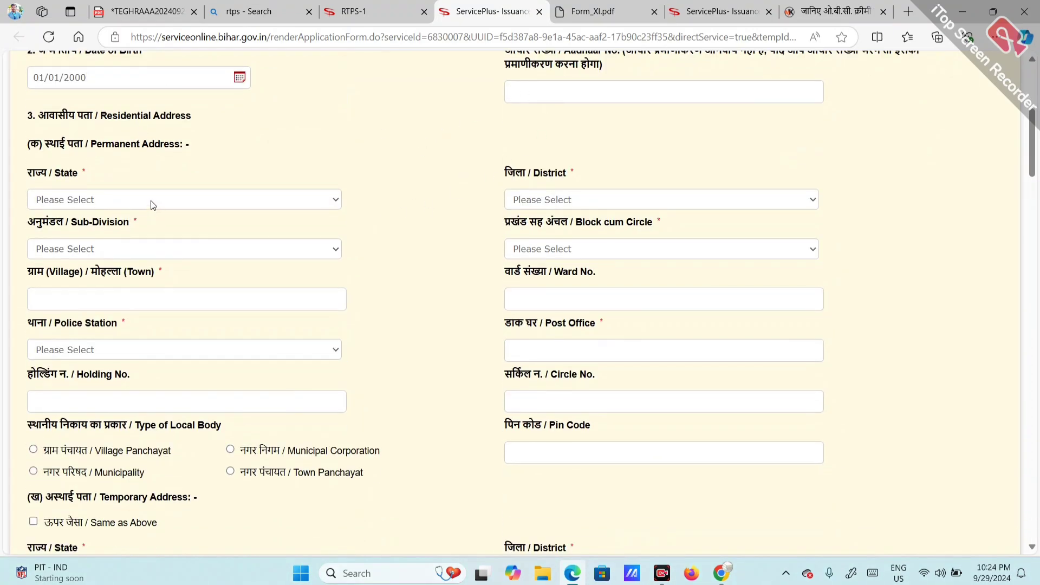
left_click(128, 207)
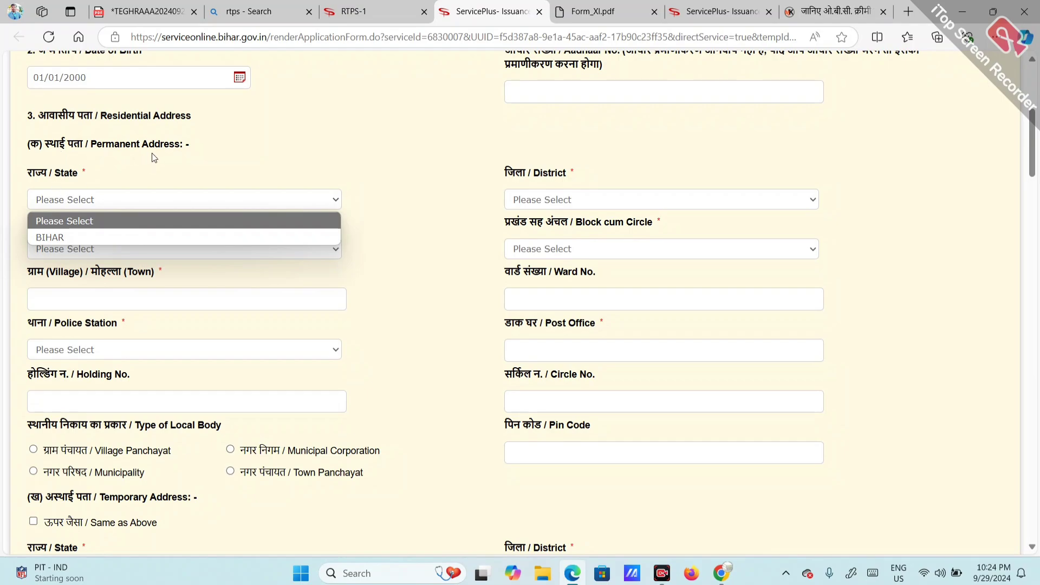
left_click(103, 238)
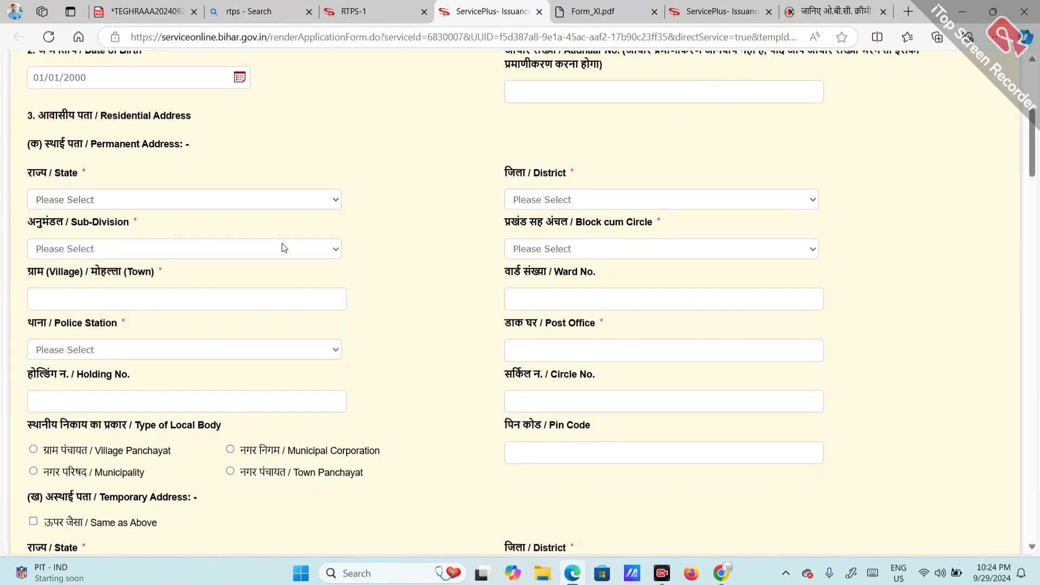
left_click(568, 201)
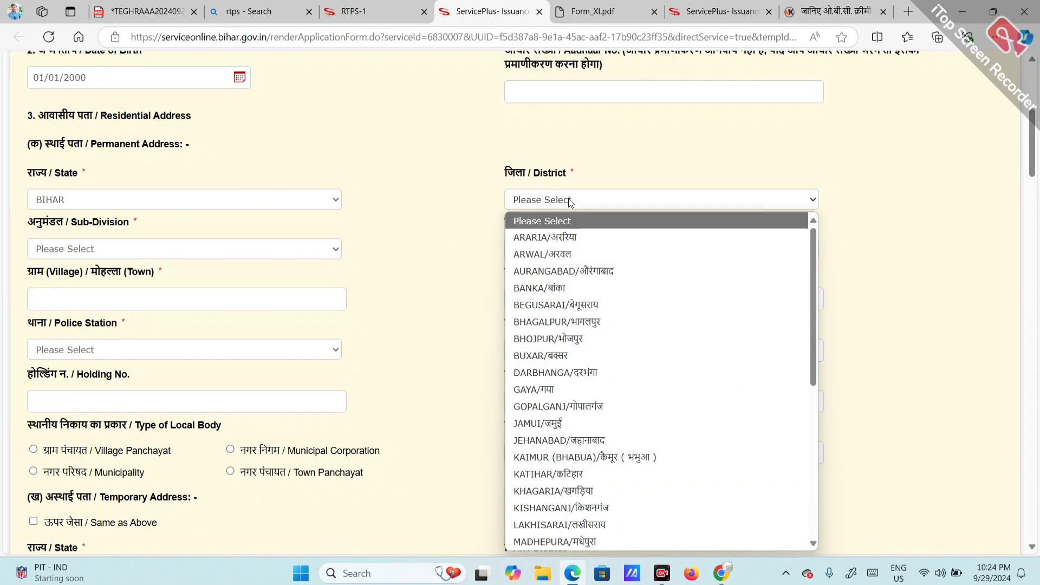
type("be")
key("Return")
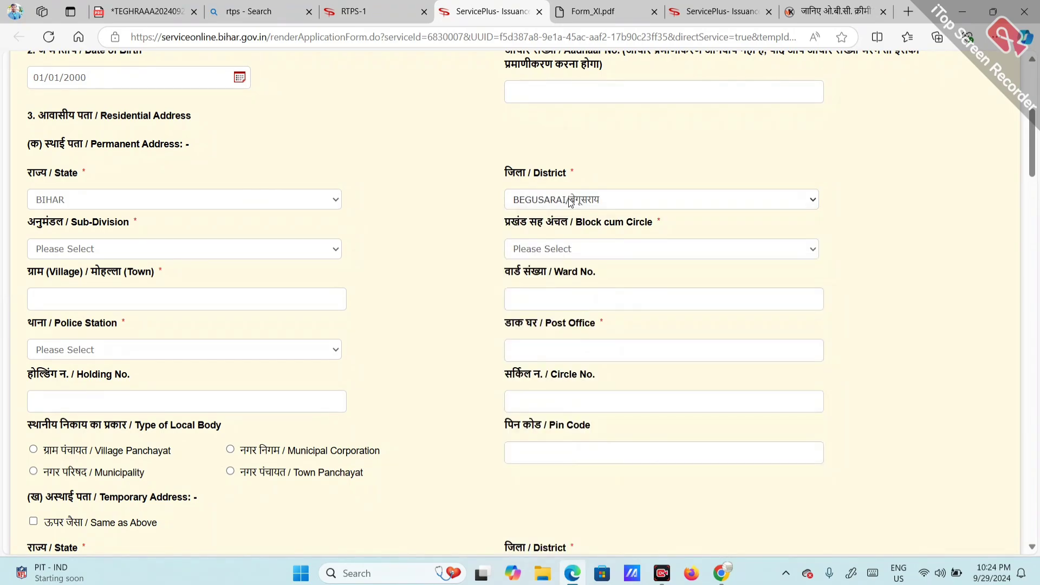
left_click(226, 252)
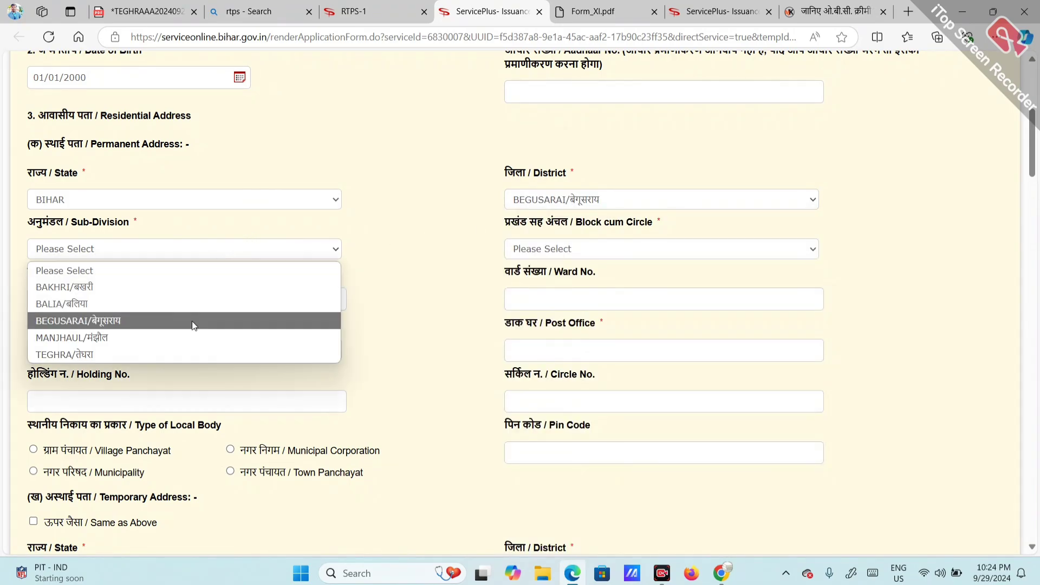
left_click(178, 352)
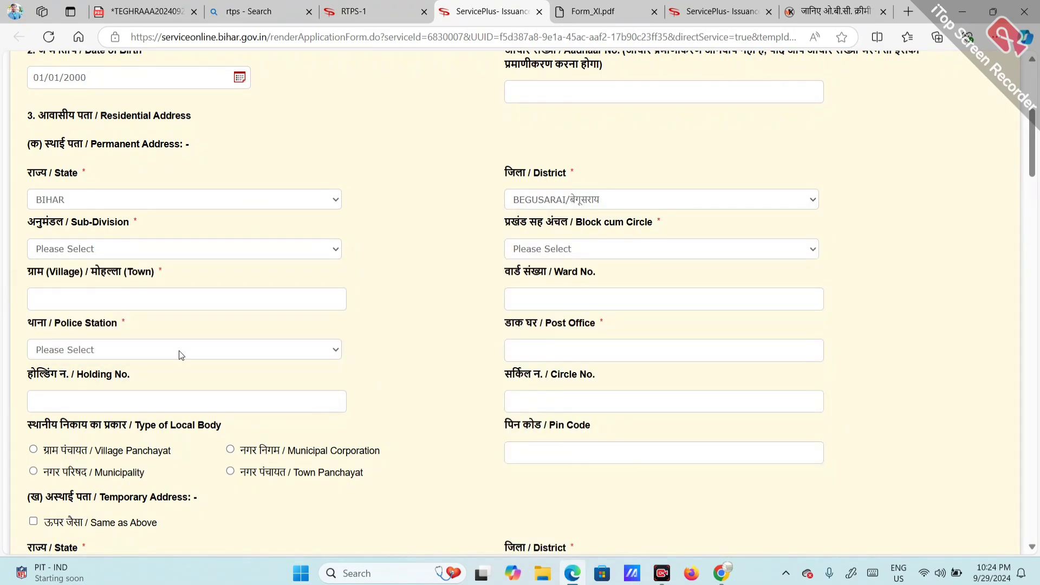
left_click(553, 252)
left_click(547, 336)
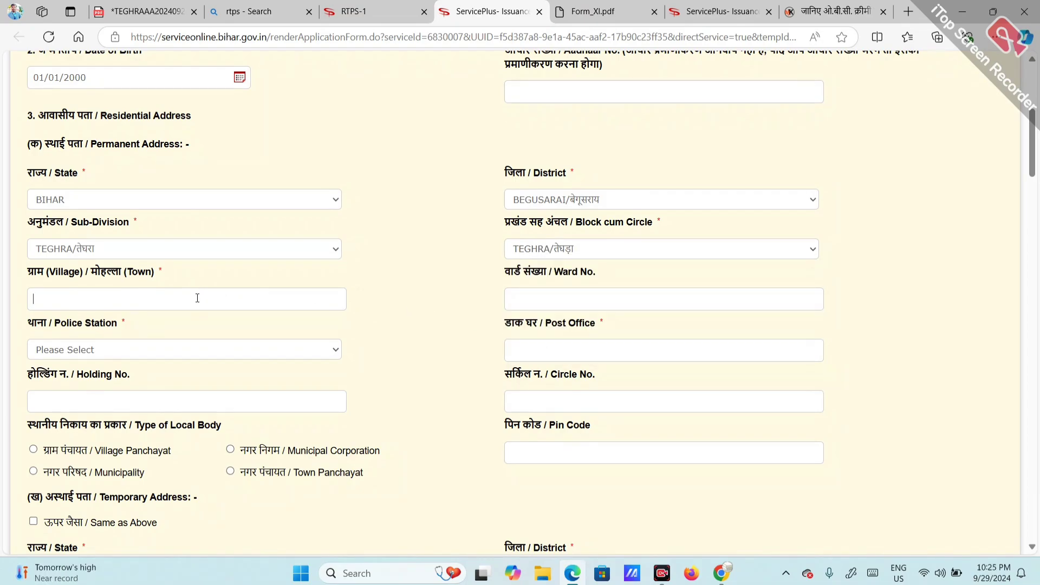
Step: Enter TEGHRA as the permanent address village/town, correcting the typo
type("TEFHRA")
key("BackSpace")
key("BackSpace")
key("BackSpace")
key("BackSpace")
type("GHRA")
key("BackSpace")
key("BackSpace")
key("BackSpace")
type("TEGHRA")
Step: Enter ward 16, choose police station TEGHRA PS and post office TEGHRA
left_click(571, 290)
type("16")
left_click(151, 348)
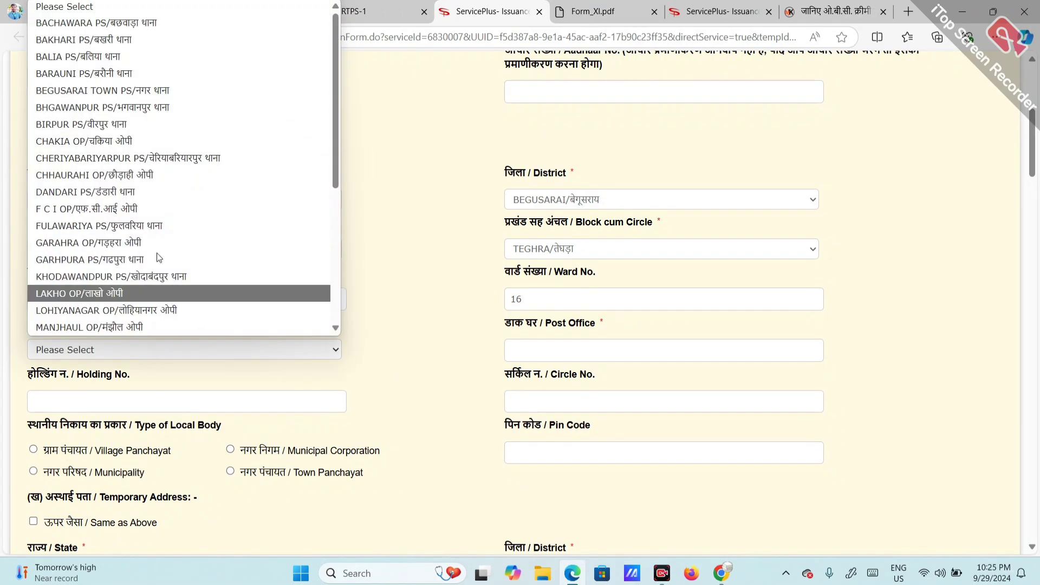
key("t")
key("t")
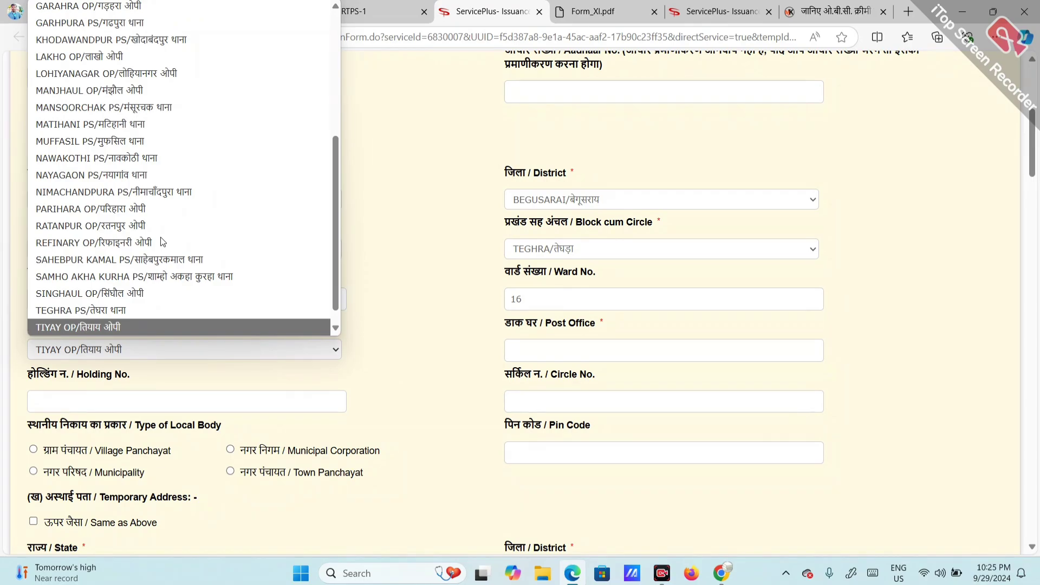
left_click(145, 306)
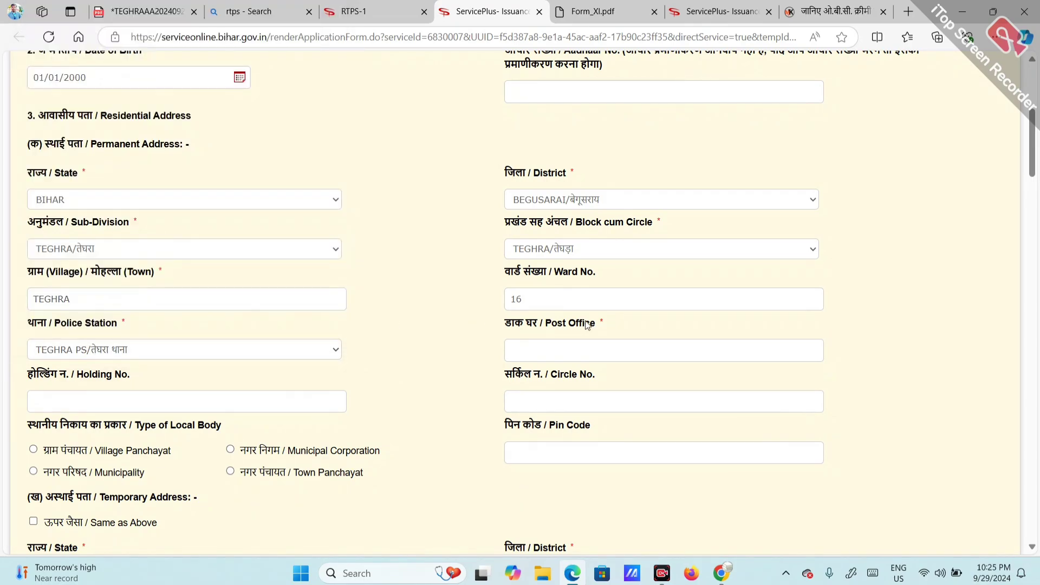
type("16")
key("BackSpace")
left_click(509, 350)
type("TEGHRA")
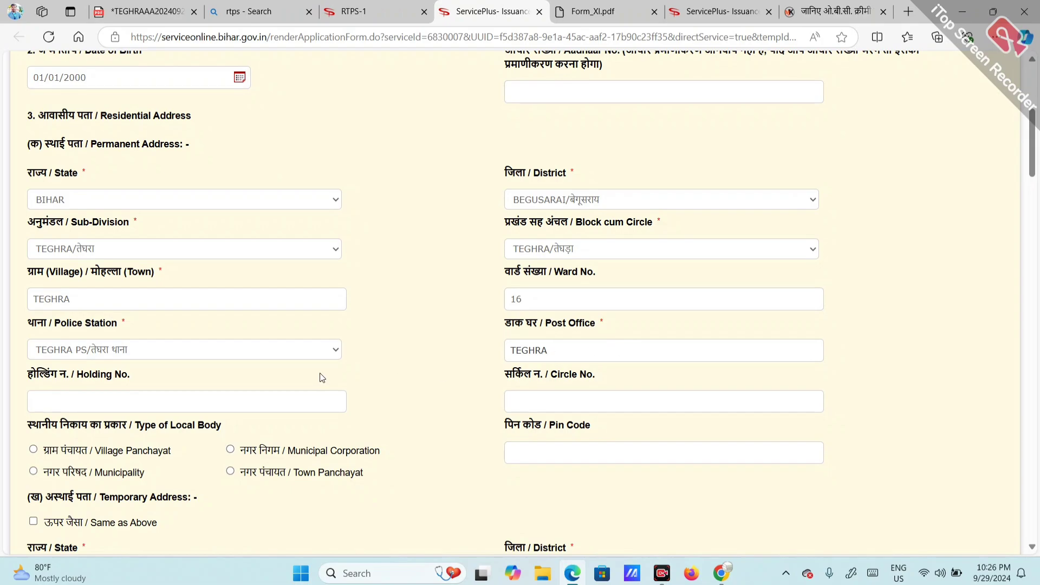
Step: Choose Municipal Corporation Begusarai as the local body and enter pin code 812006
scroll(321, 373, "down", 3)
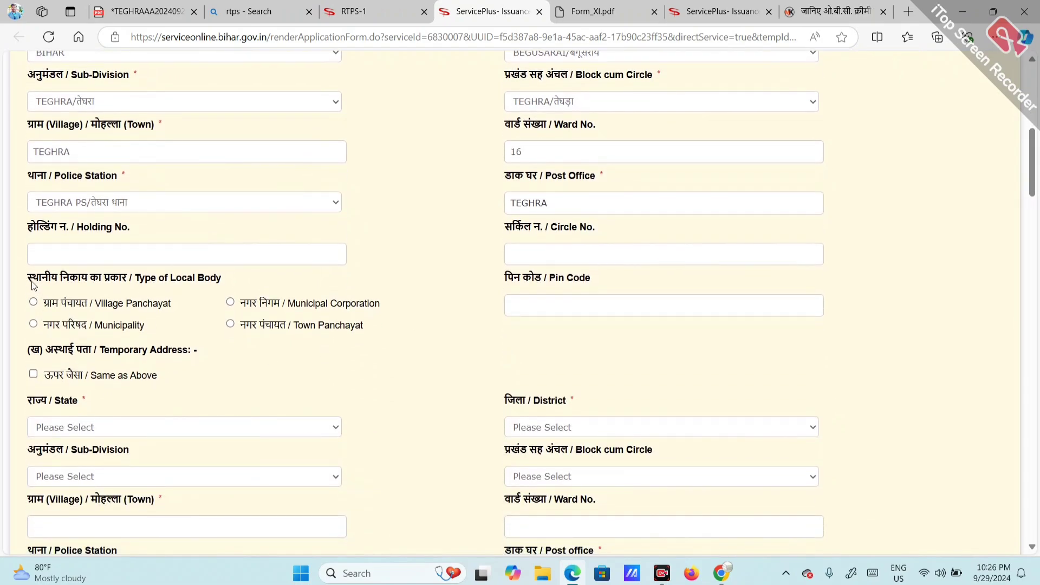
left_click_drag(28, 279, 131, 278)
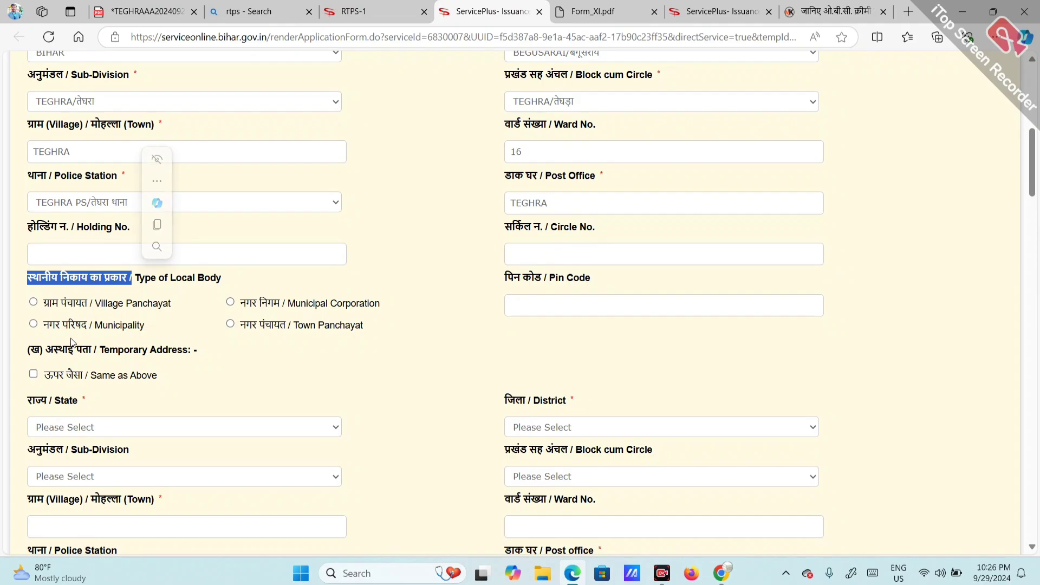
left_click(230, 302)
left_click(124, 377)
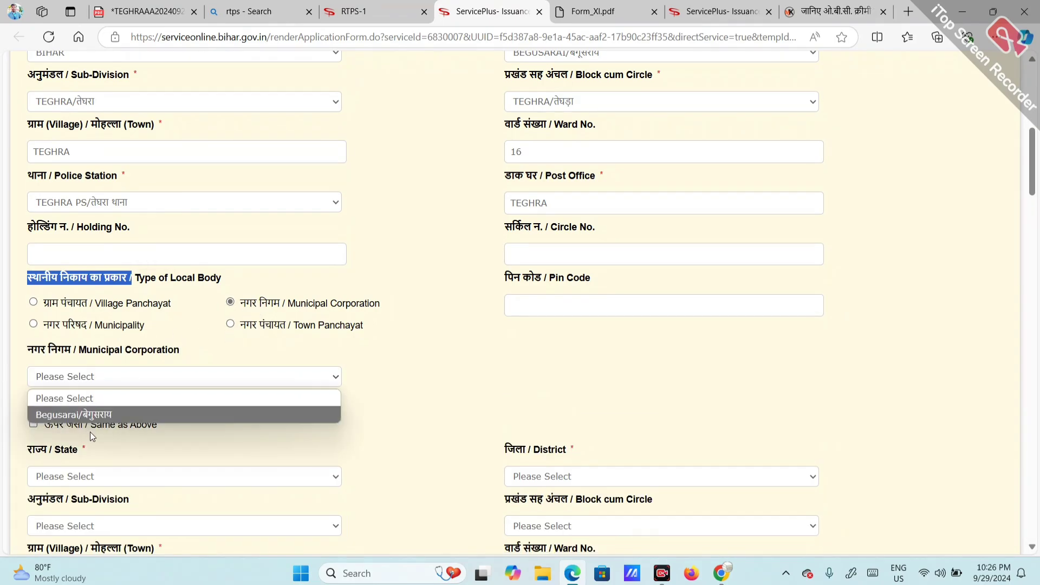
left_click(97, 415)
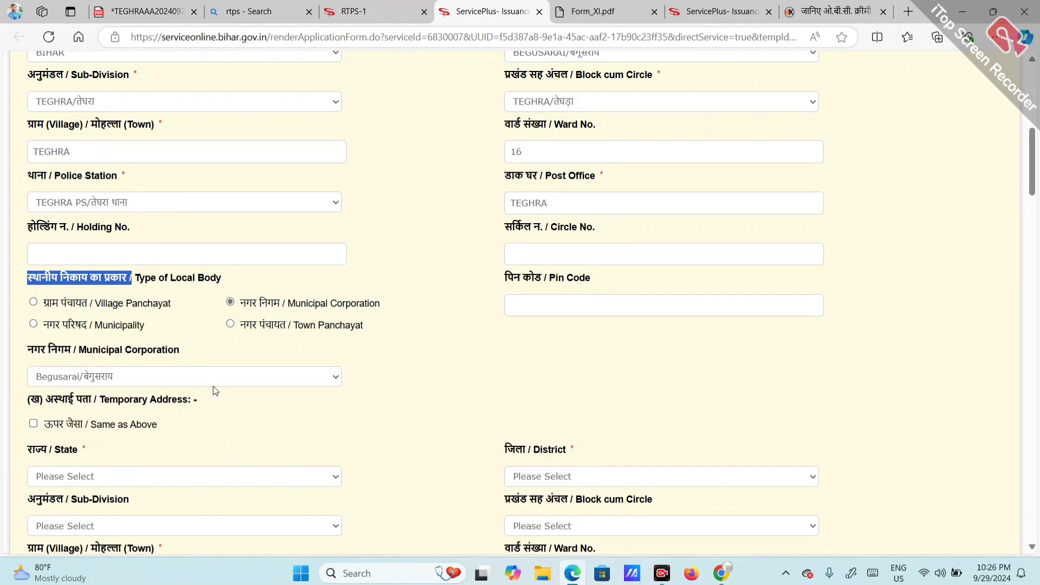
left_click(574, 299)
type("812006")
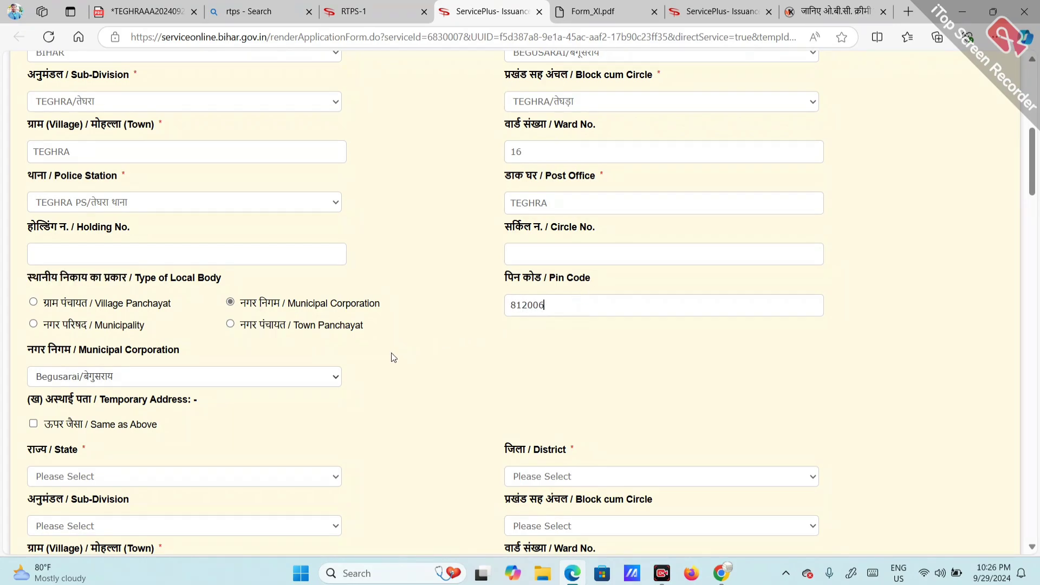
scroll(393, 358, "down", 2)
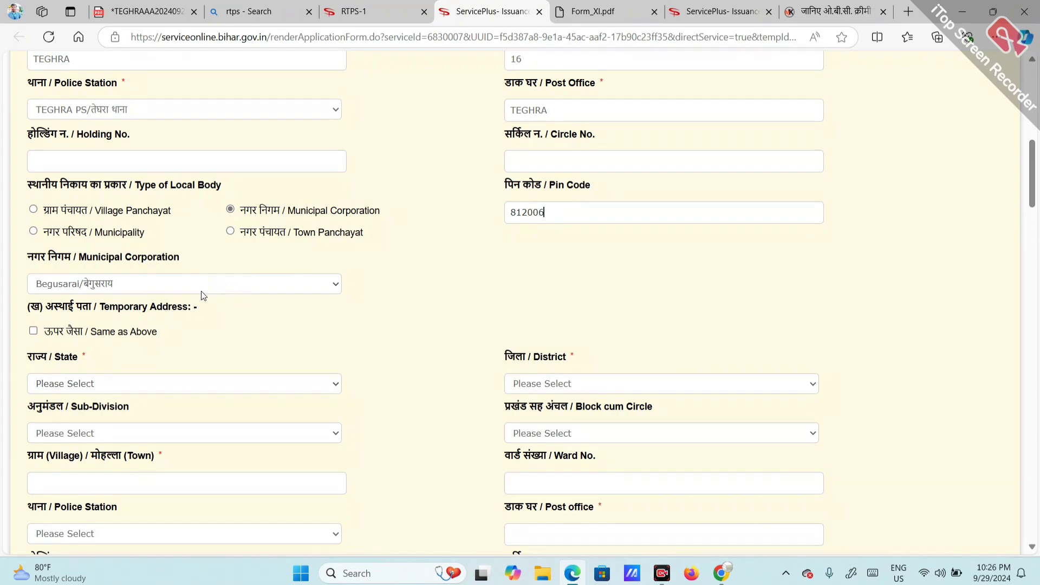
Step: Copy the permanent address into the temporary address and enter religion HINDU
scroll(200, 295, "down", 2)
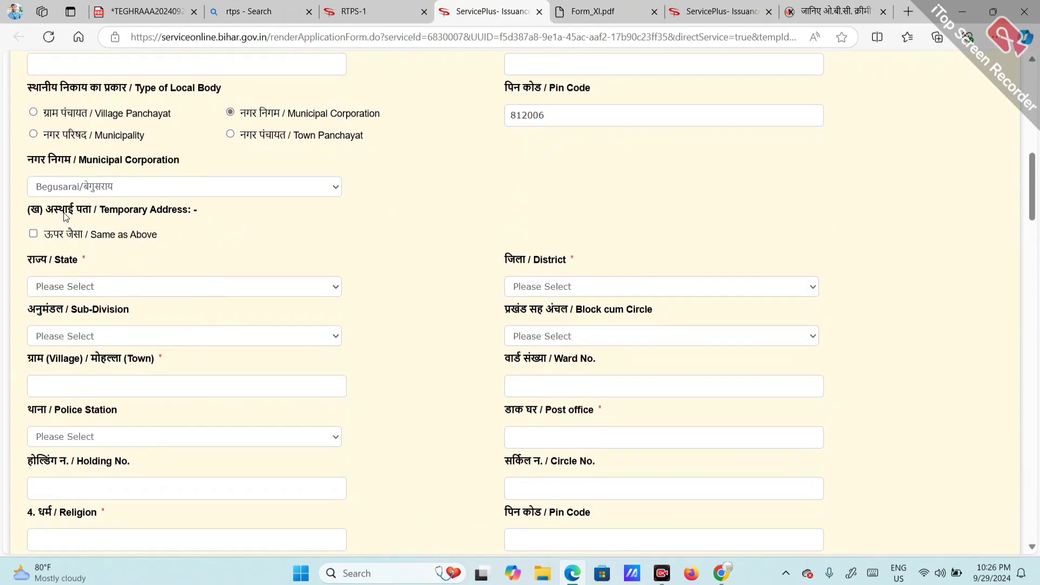
left_click_drag(69, 210, 112, 213)
left_click(33, 234)
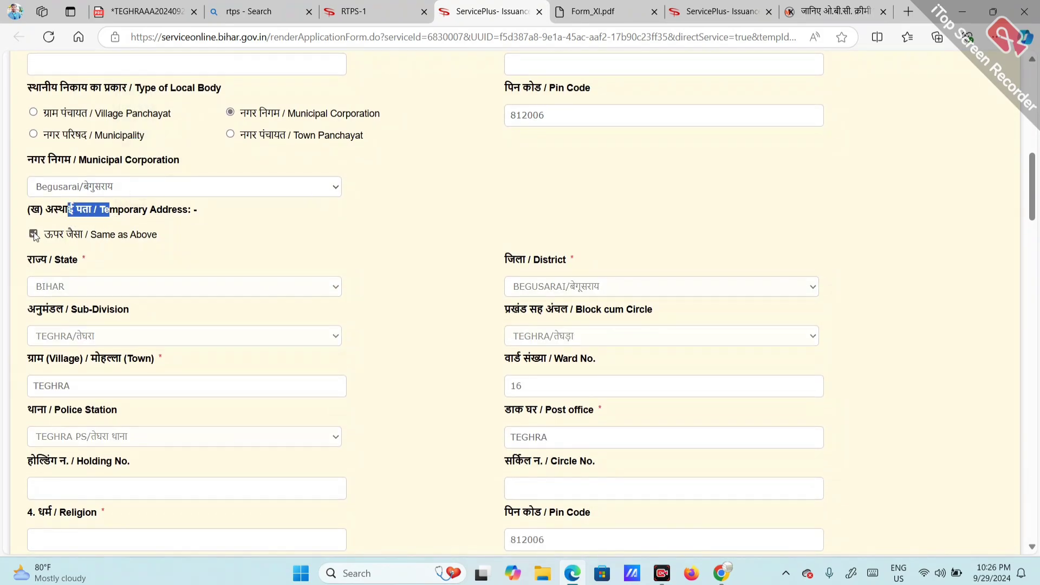
scroll(292, 364, "down", 3)
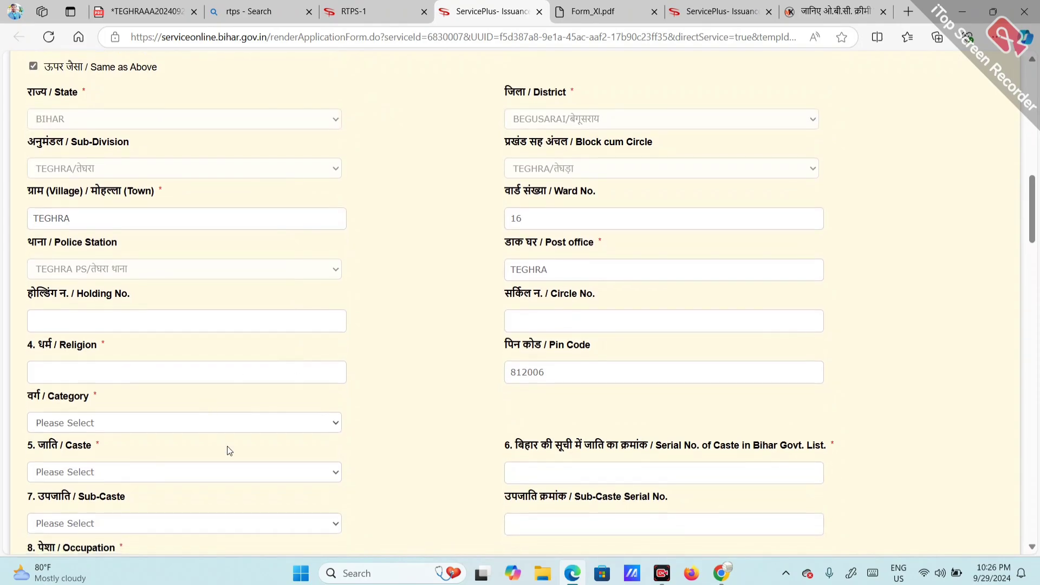
scroll(425, 364, "down", 1)
scroll(416, 297, "down", 1)
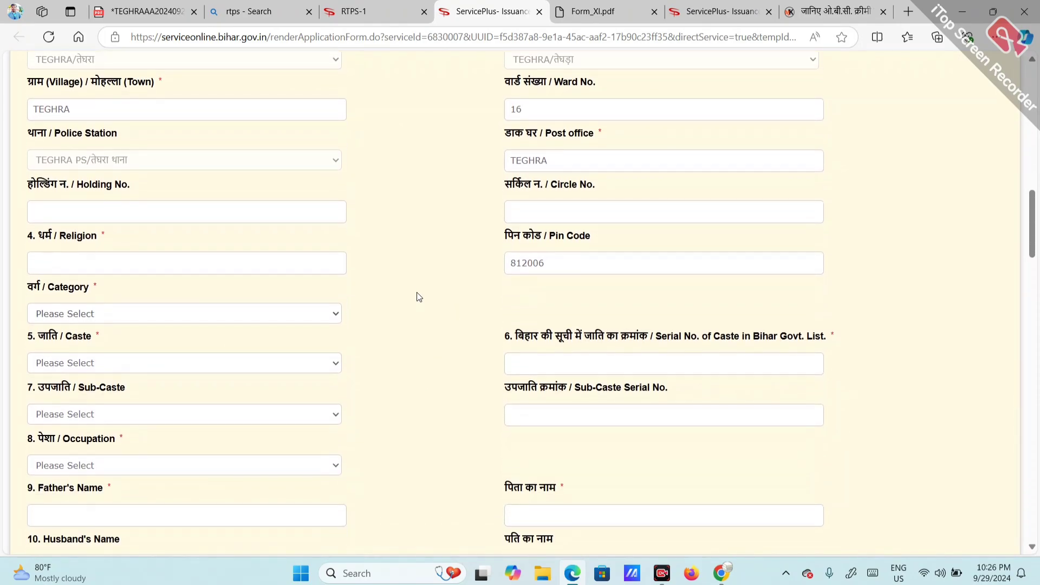
left_click(185, 269)
type("HINDU")
Step: Select category पिछड़ा वर्ग (अनुसूची-2) and caste Sonar, leaving sub-caste unset
left_click(106, 313)
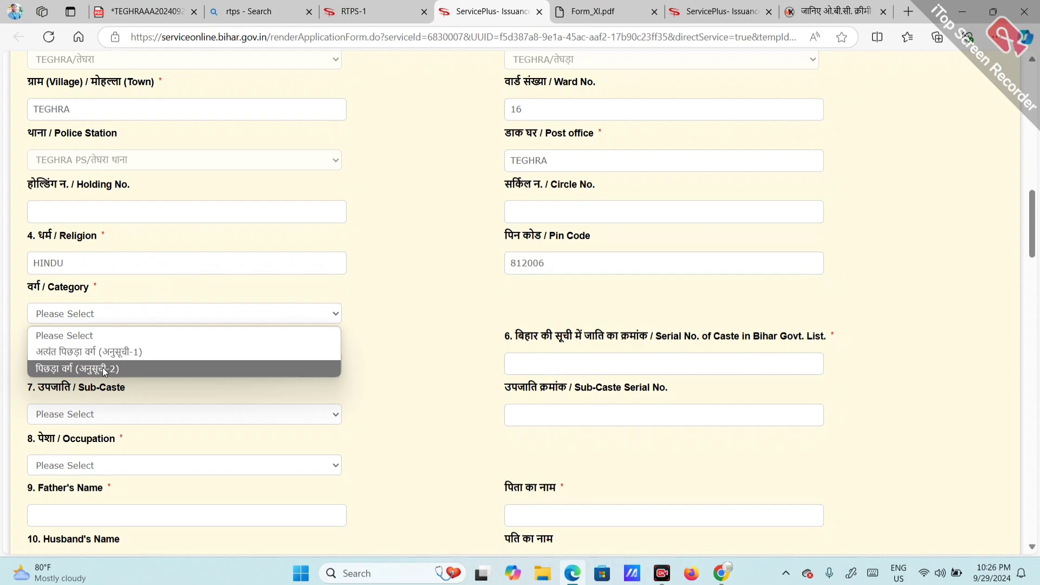
left_click(102, 367)
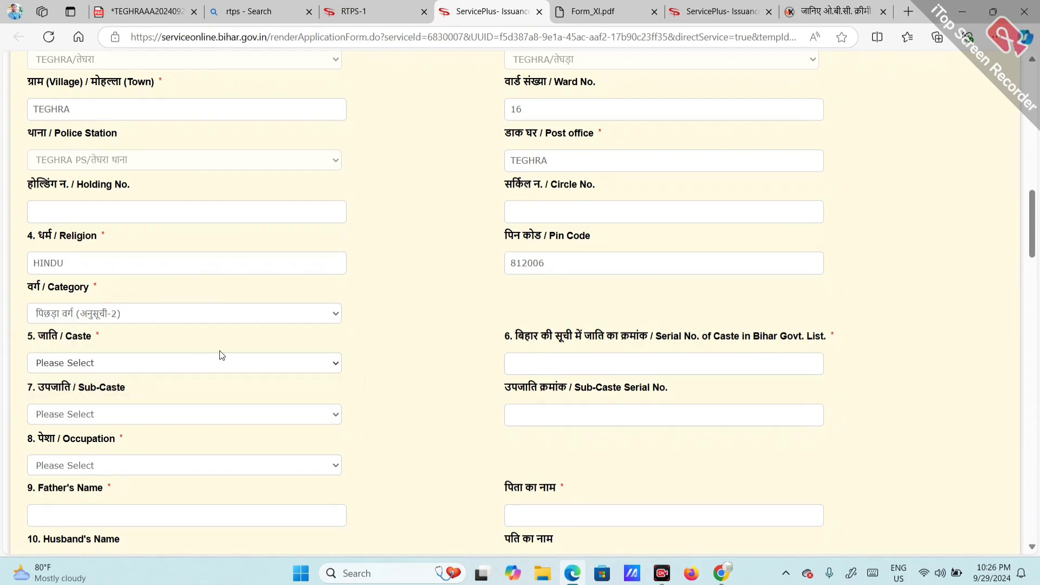
left_click(95, 364)
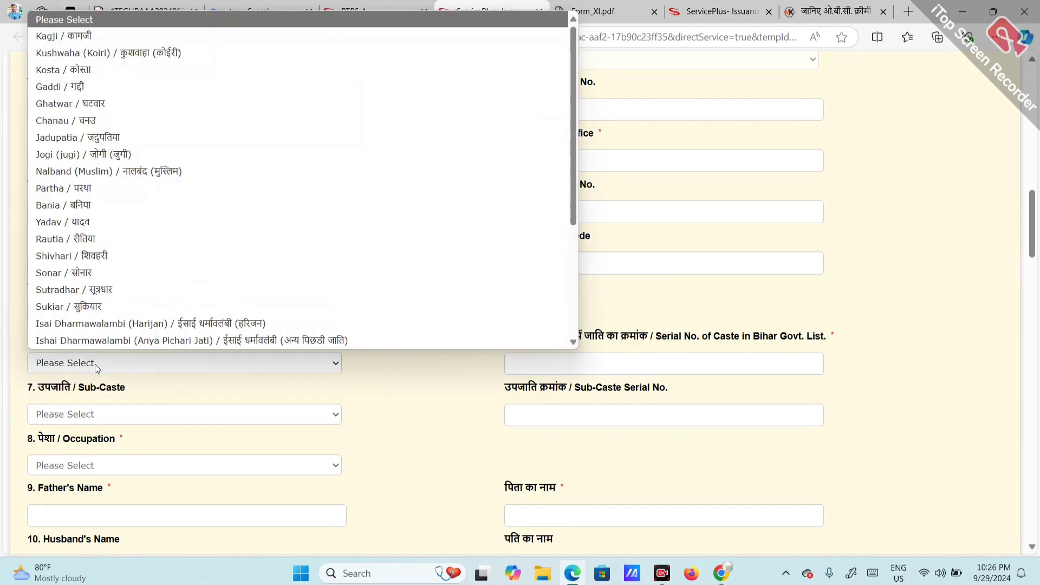
left_click(157, 275)
scroll(314, 313, "down", 2)
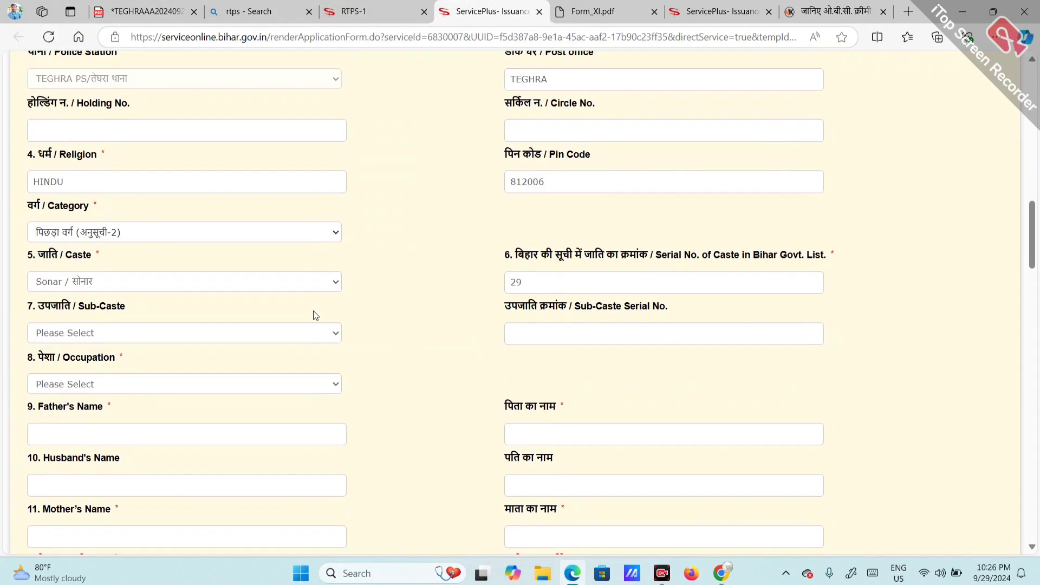
left_click(162, 336)
left_click(167, 335)
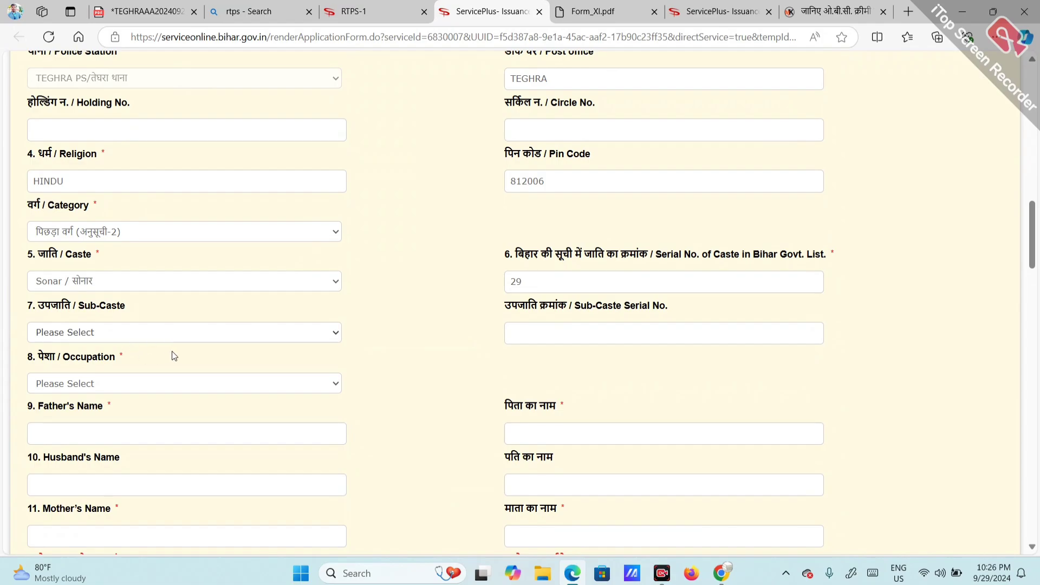
left_click(113, 334)
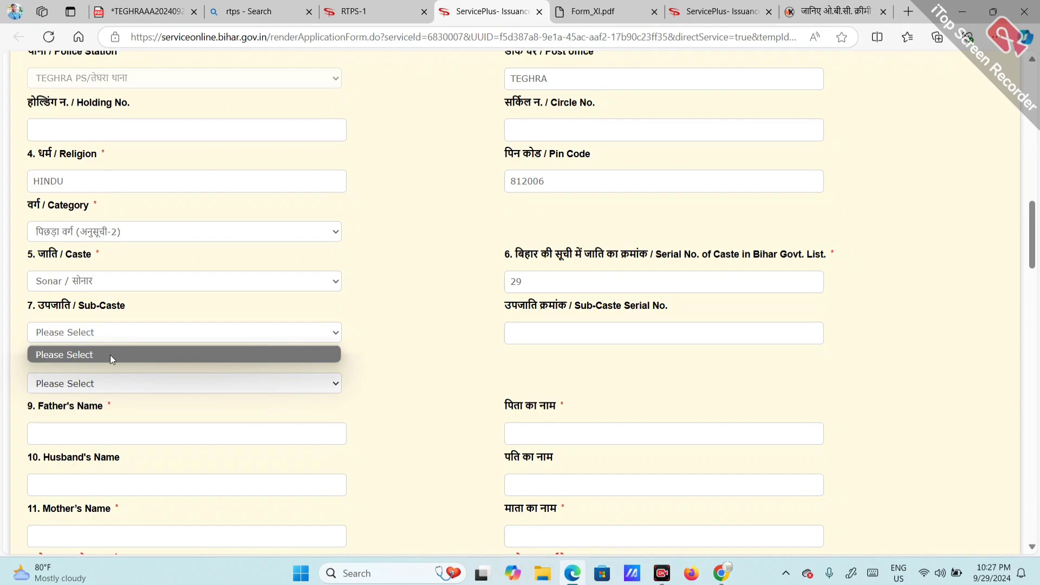
left_click(123, 293)
left_click(127, 279)
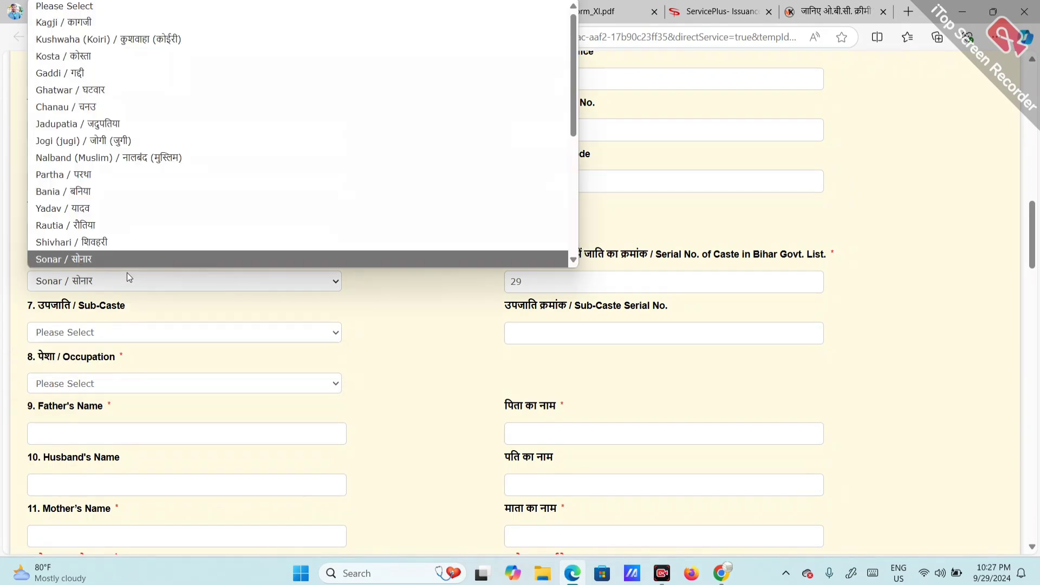
left_click(139, 25)
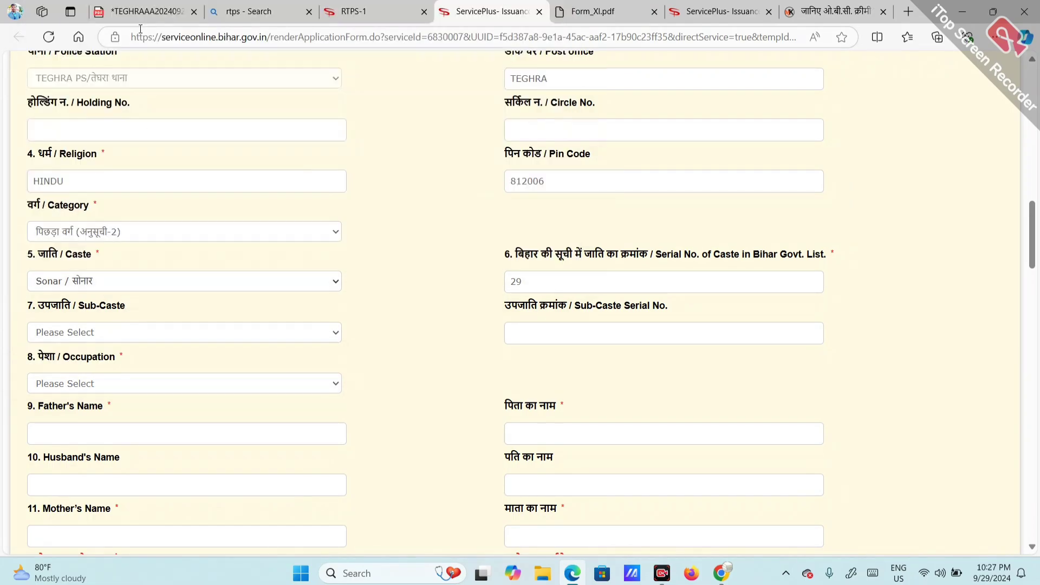
left_click(119, 339)
left_click(145, 280)
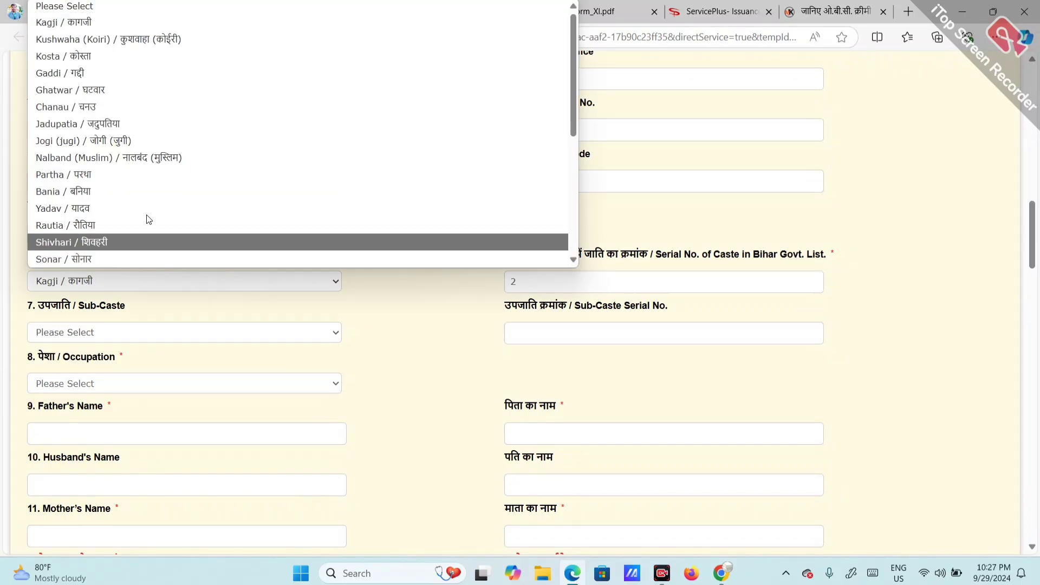
scroll(122, 187, "down", 4)
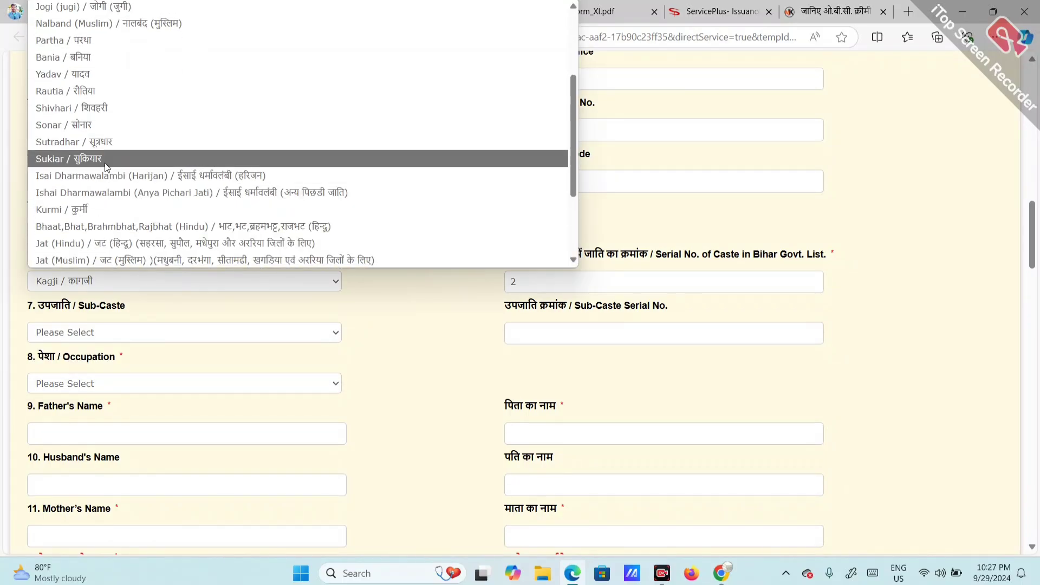
key("Escape")
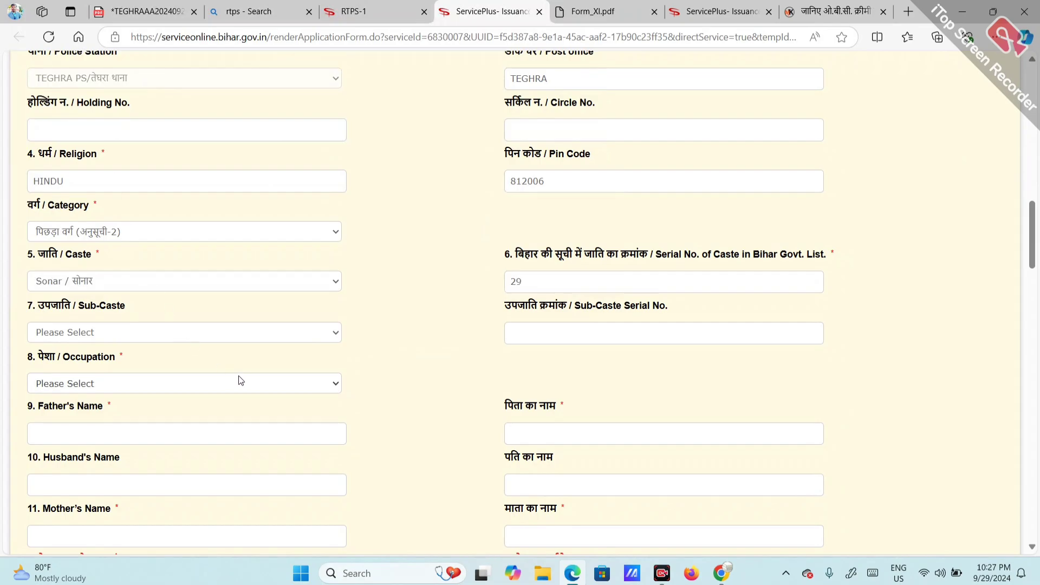
Step: Set the occupation to Student (छात्र)
left_click(241, 385)
left_click(240, 388)
left_click(144, 336)
left_click(144, 336)
left_click(68, 384)
left_click(89, 425)
scroll(358, 374, "down", 2)
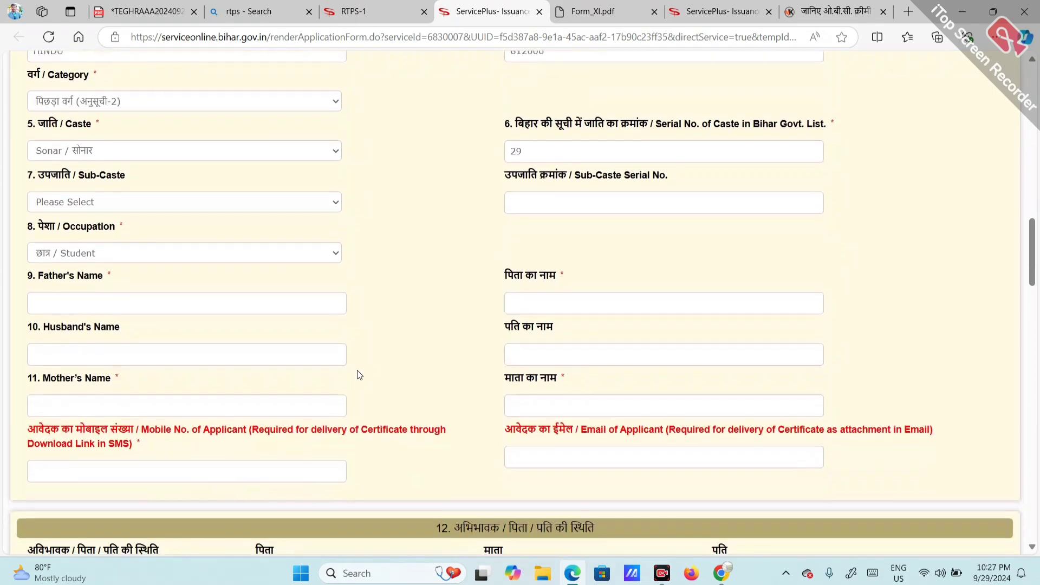
Step: Enter the father's and mother's names in English so the Hindi fields auto-fill
left_click(172, 305)
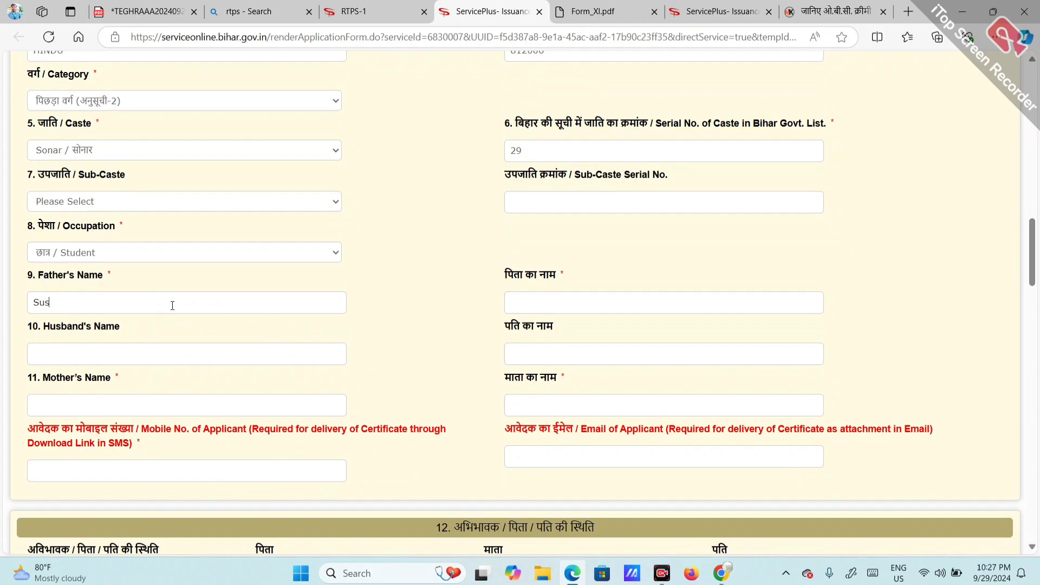
left_click(181, 359)
scroll(131, 299, "down", 2)
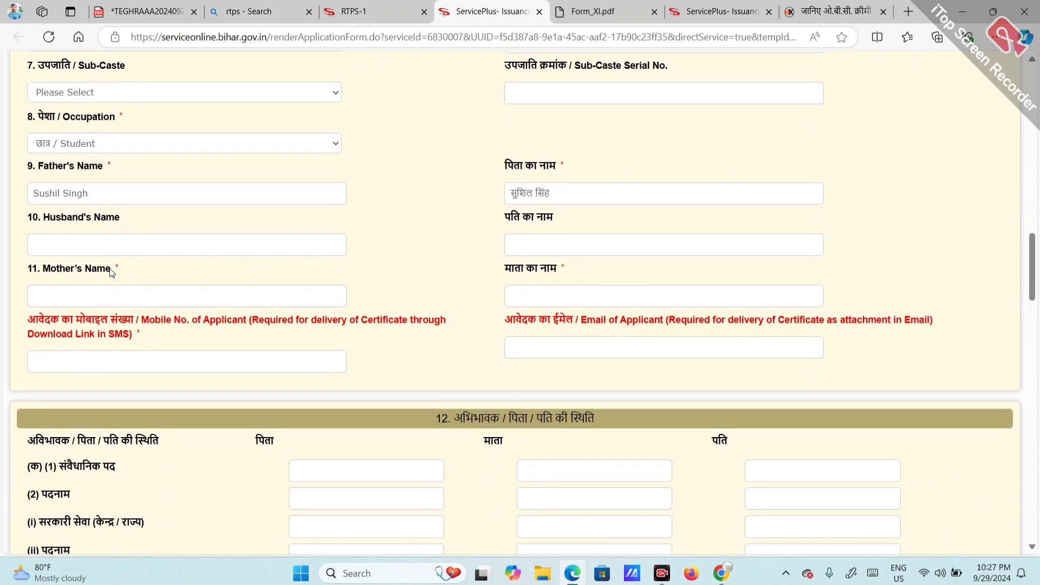
left_click(163, 297)
Step: Review the father's employment entries and answer No to paying income tax
scroll(520, 345, "down", 3)
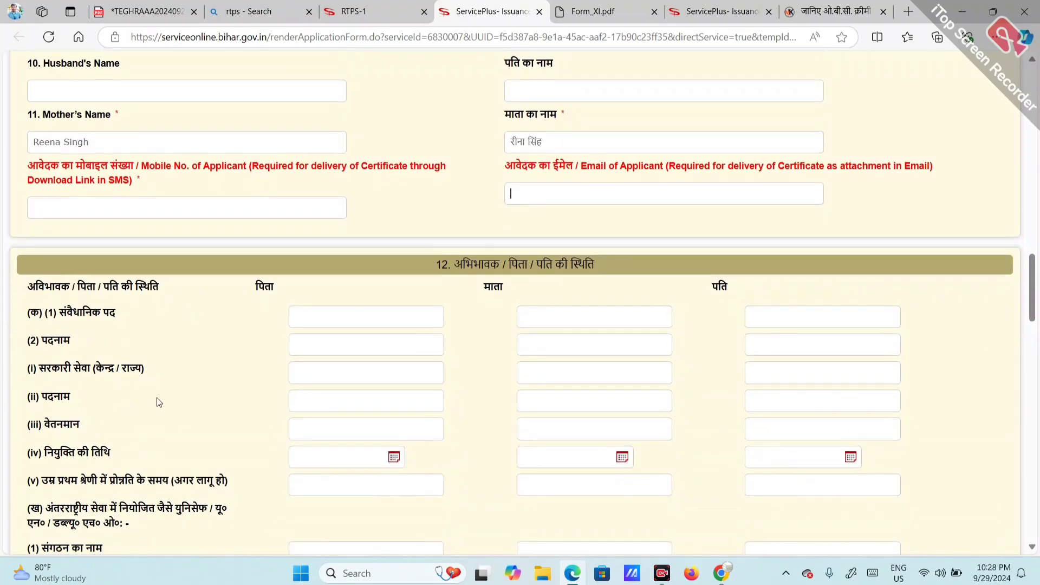
scroll(157, 401, "down", 2)
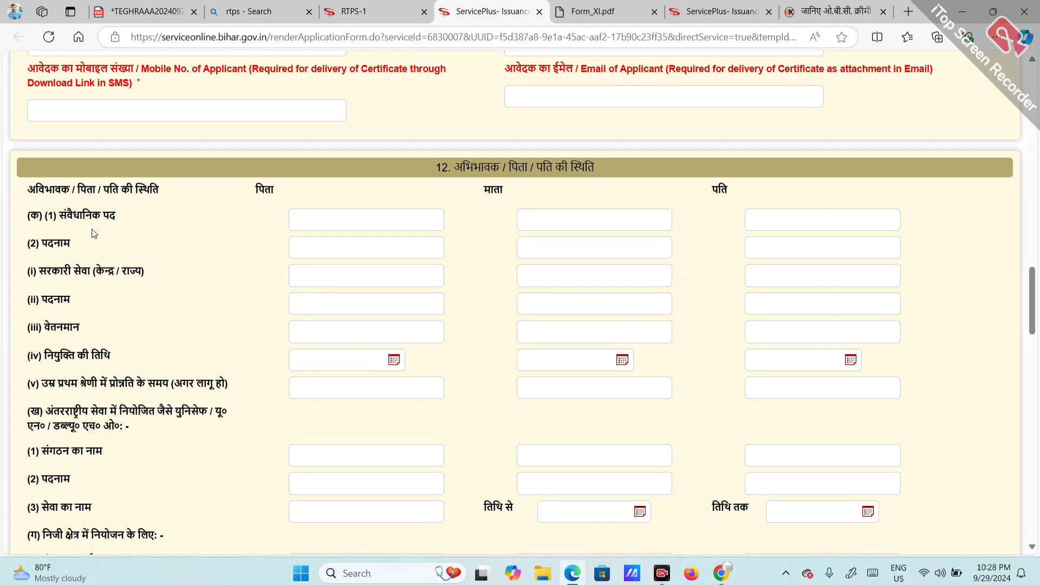
left_click_drag(52, 273, 121, 275)
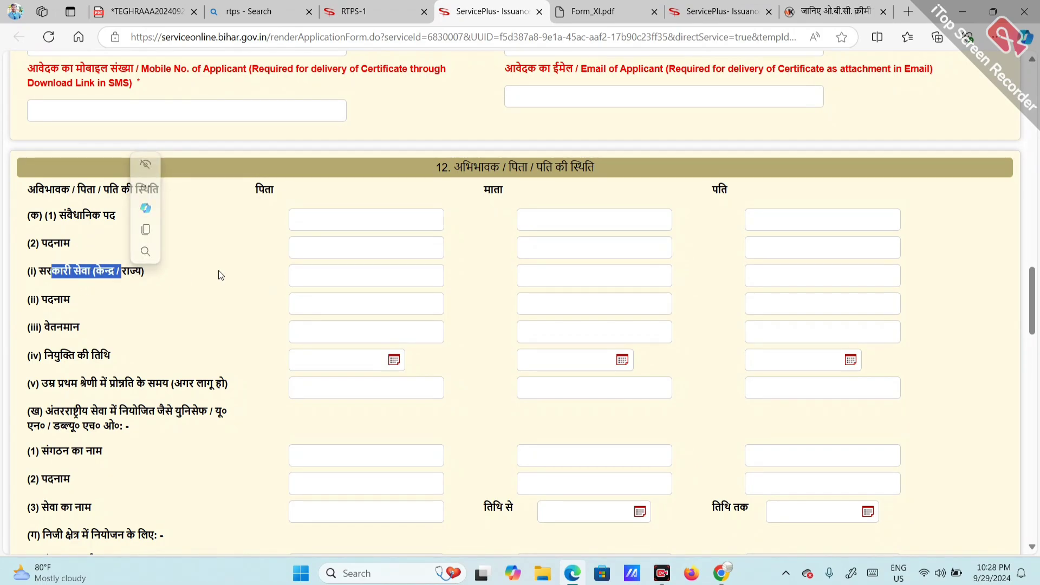
left_click(395, 228)
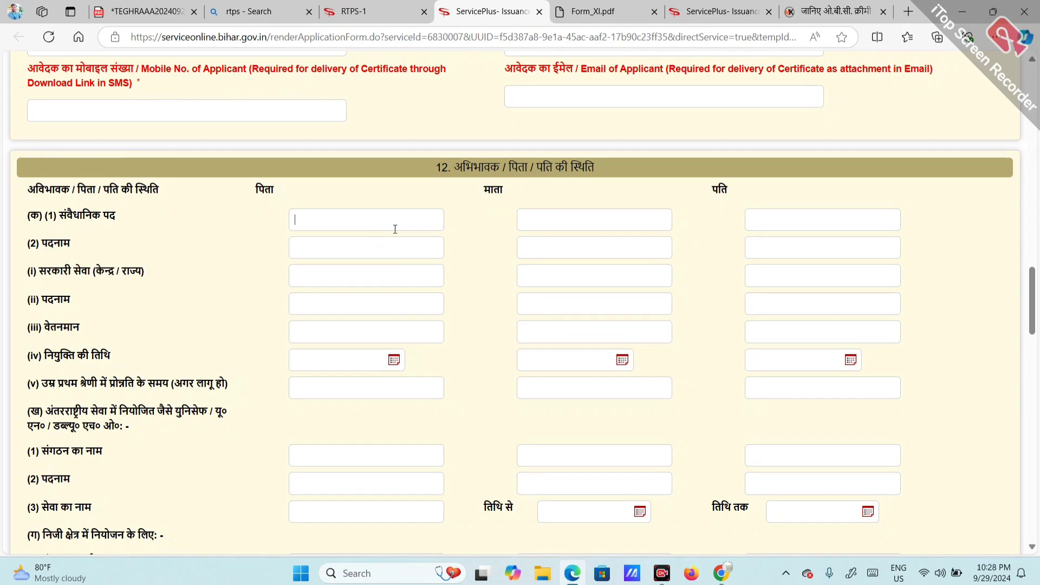
left_click(324, 278)
scroll(249, 303, "down", 3)
scroll(248, 299, "down", 15)
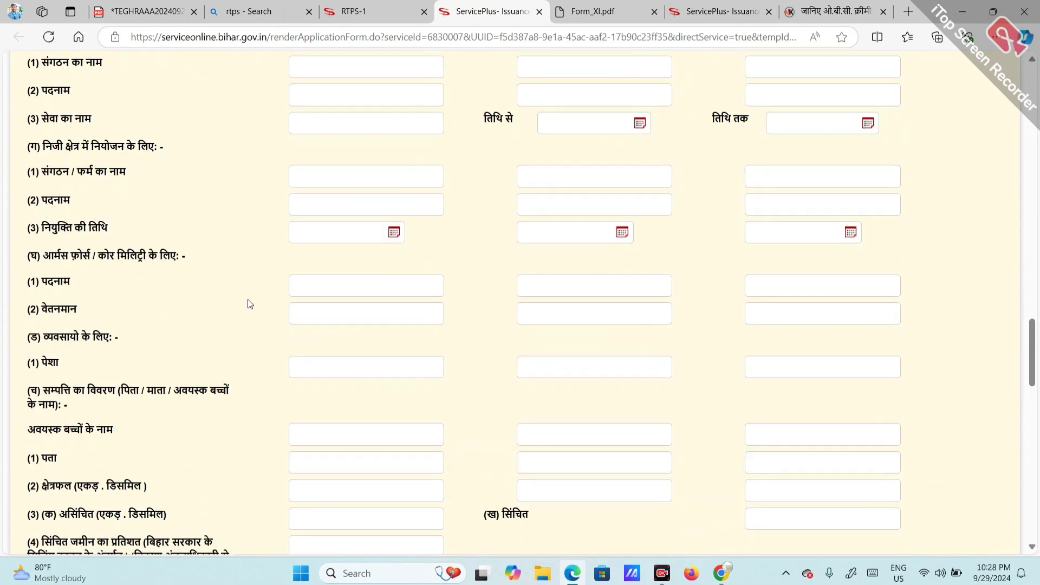
scroll(249, 303, "down", 5)
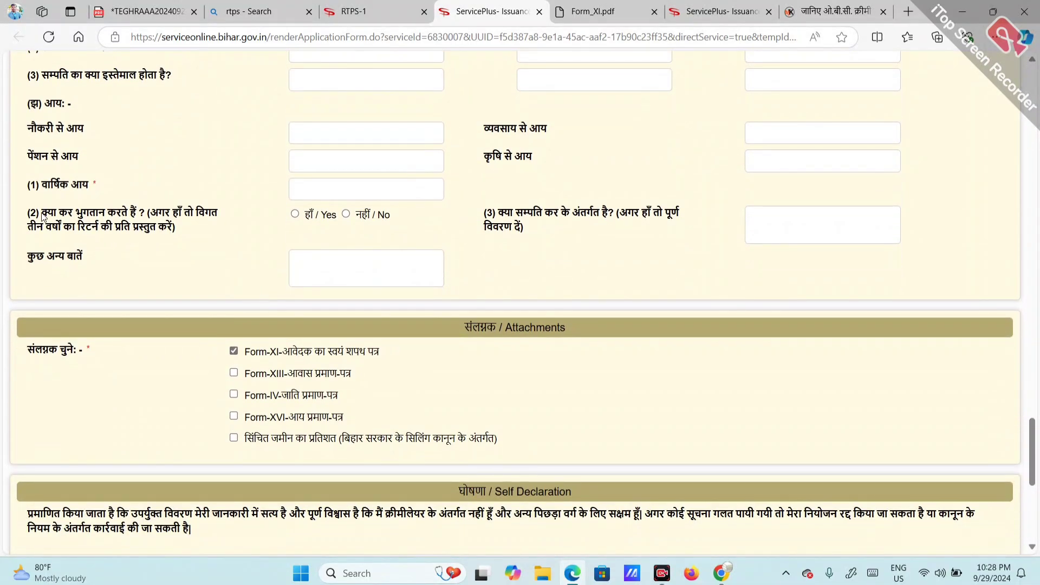
left_click_drag(41, 218, 84, 218)
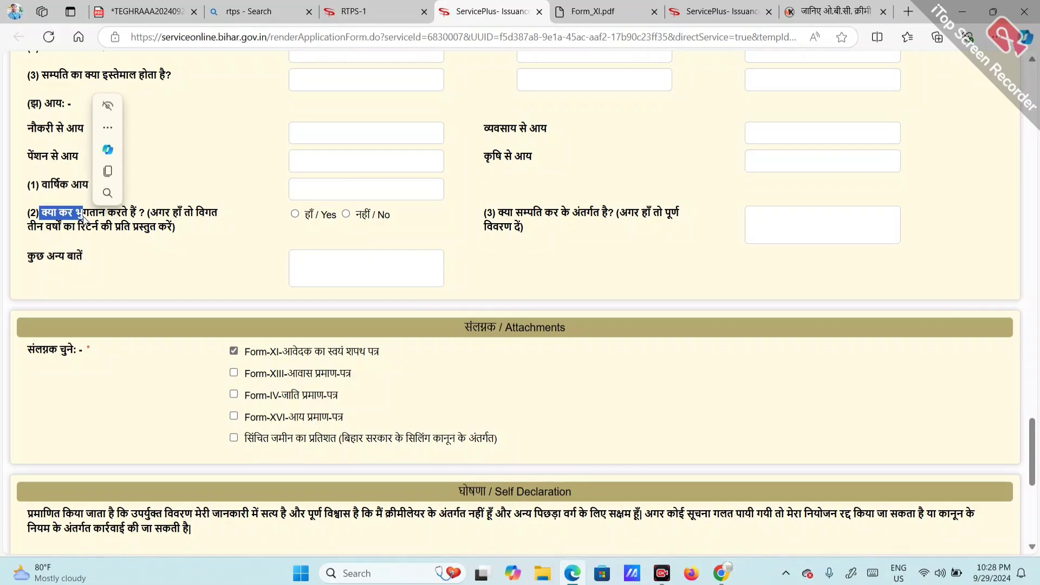
left_click(348, 214)
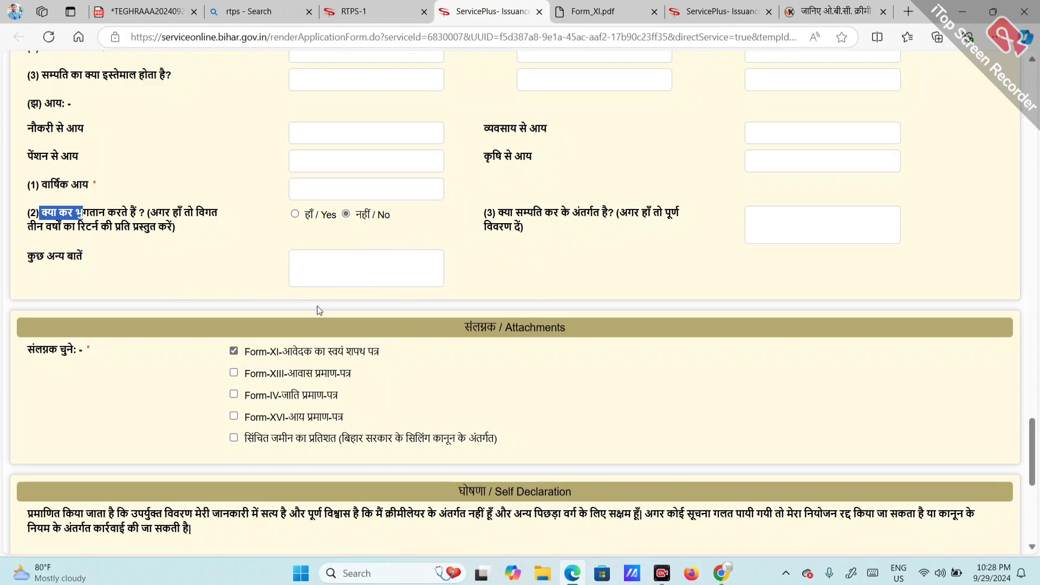
Step: Enter income of 0 from job, business and pension, and 11000 from agriculture
scroll(317, 305, "down", 1)
scroll(318, 306, "up", 2)
scroll(318, 306, "up", 1)
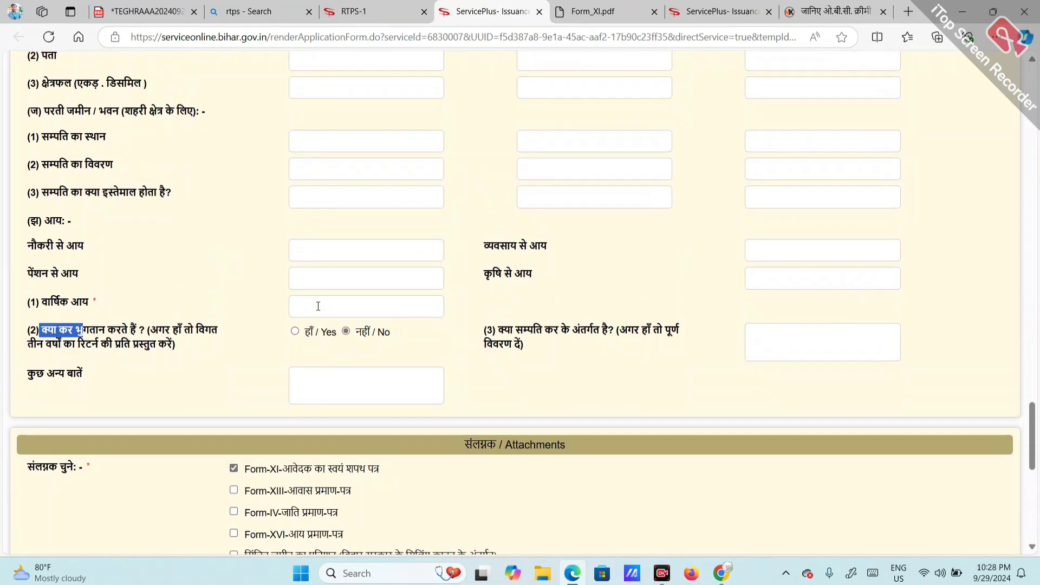
left_click(35, 221)
left_click_drag(36, 221, 29, 221)
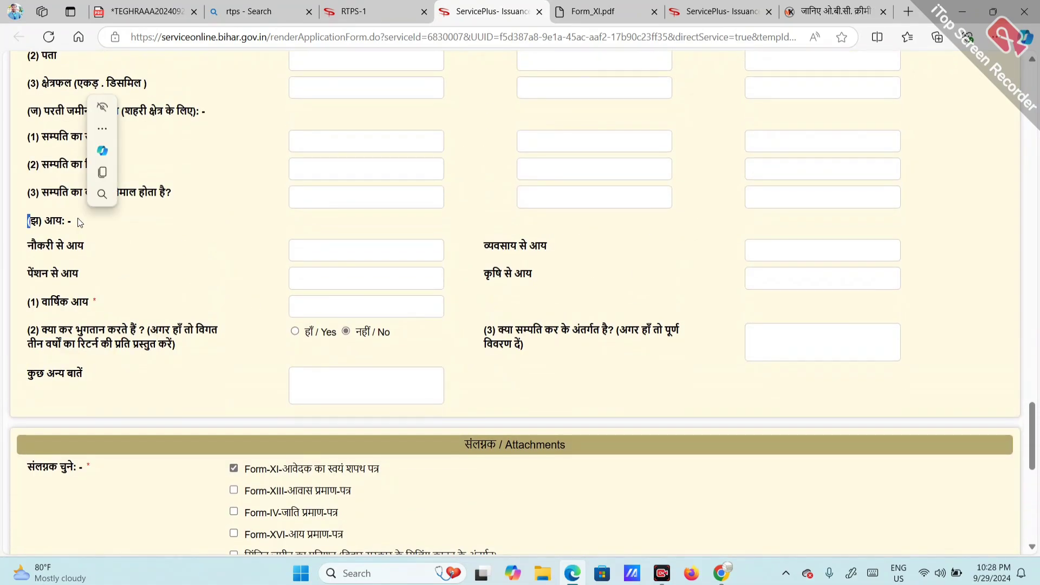
left_click(341, 255)
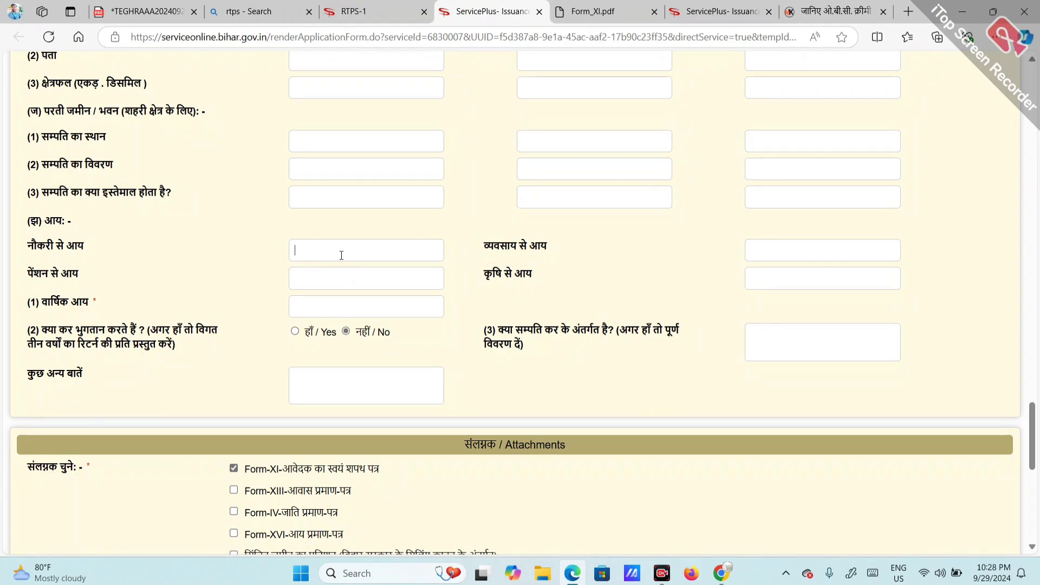
type("0")
key("Tab")
type("0")
key("Tab")
type("0")
left_click(788, 278)
type("11000")
Step: Tick the Form-XIII residence and Form-IV caste certificate attachments
scroll(361, 329, "down", 2)
scroll(360, 329, "down", 2)
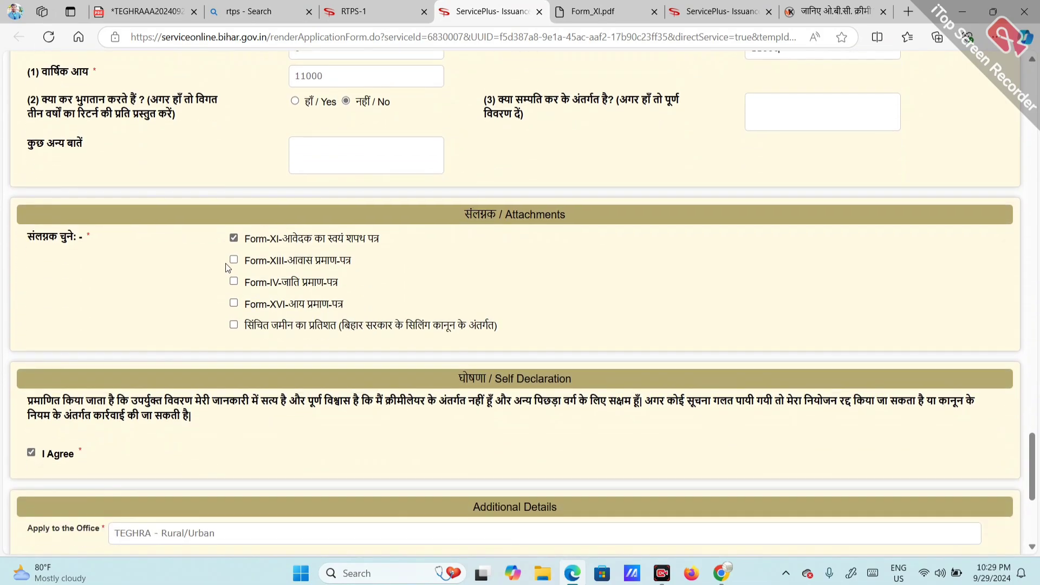
left_click(234, 260)
left_click(234, 281)
Step: Select TEGHRA as the office to apply to and proceed to the draft summary
scroll(323, 343, "down", 5)
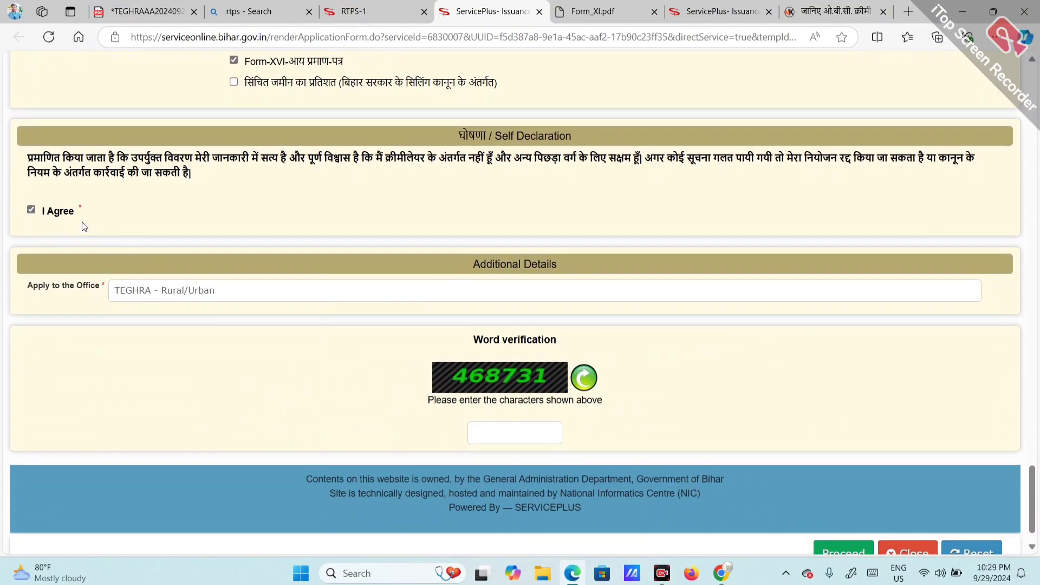
left_click(144, 294)
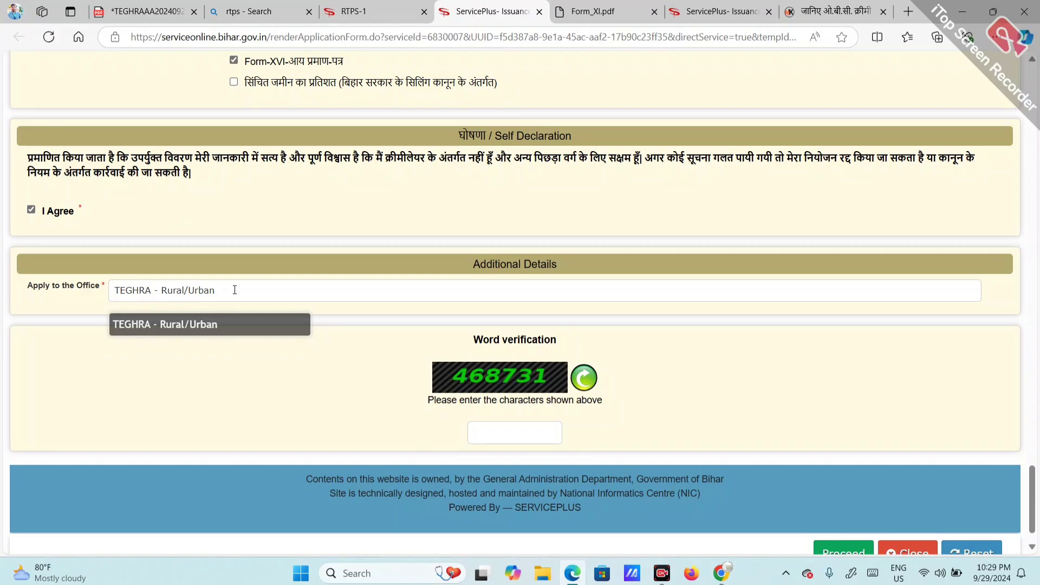
left_click(238, 324)
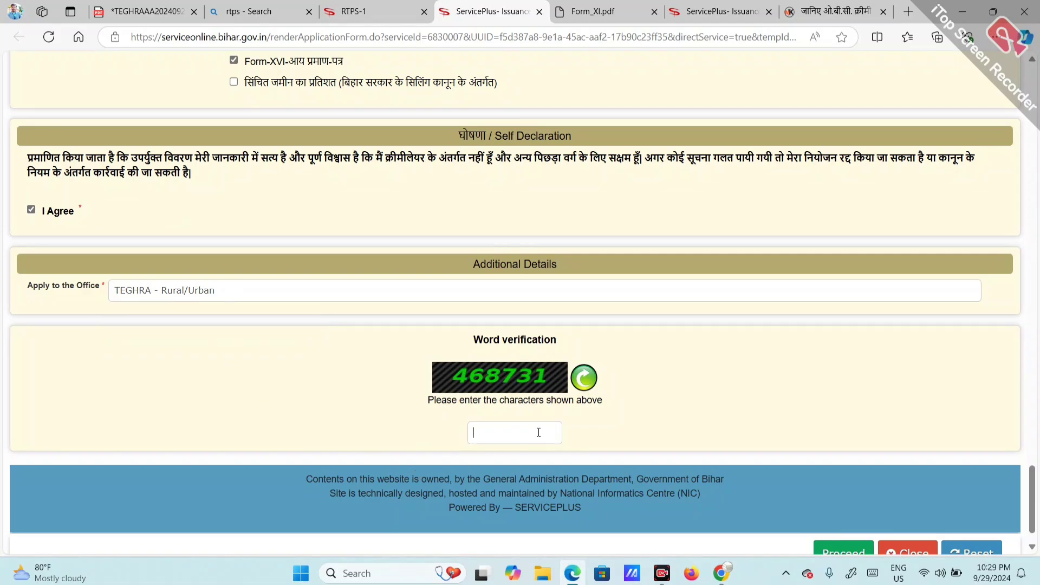
scroll(590, 379, "down", 1)
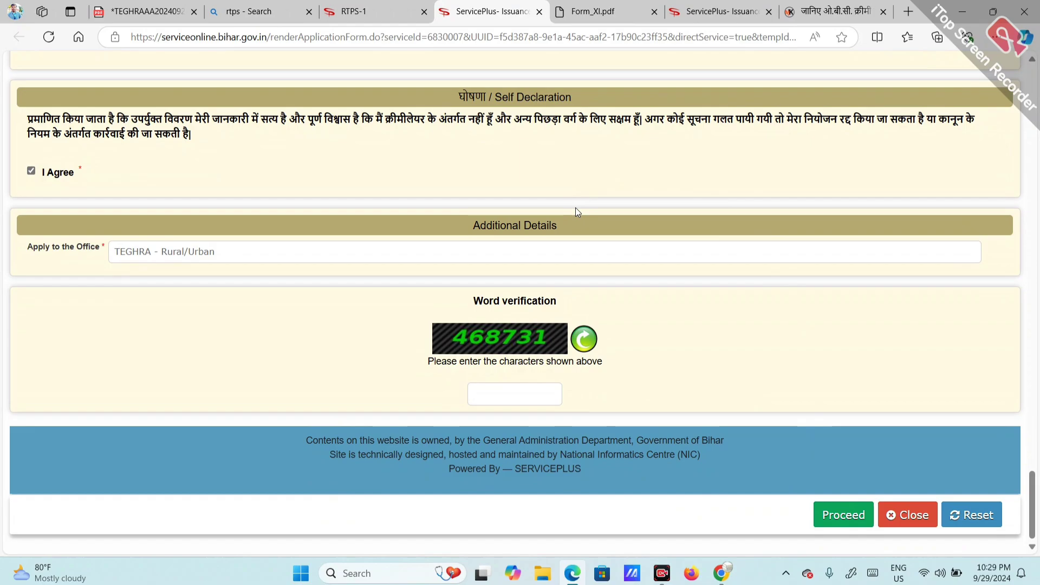
left_click(820, 516)
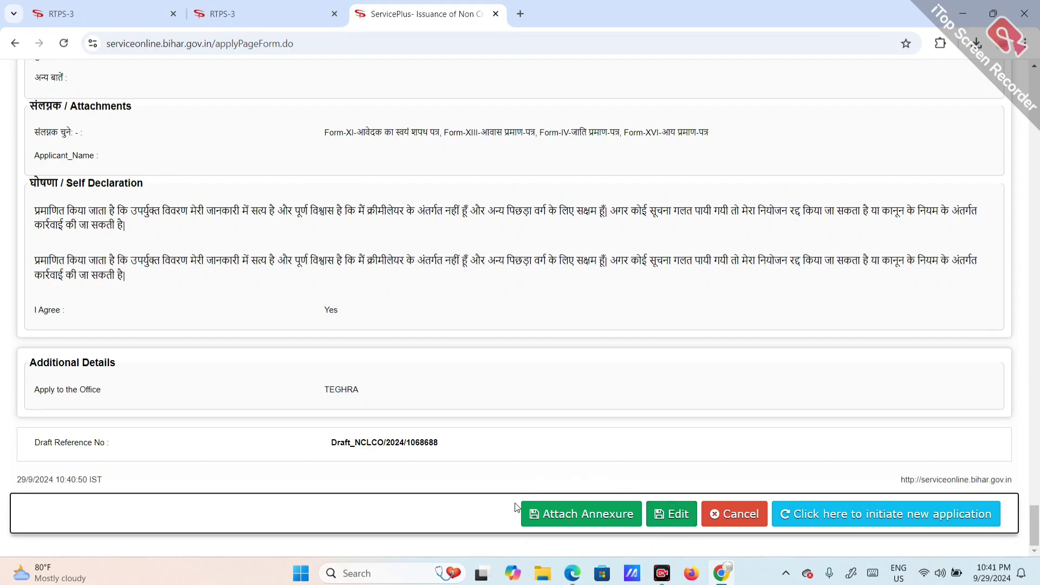
Step: Attach enclosures, assigning Form-XI as the affidavit and निवास प्रमाण पत्र as residence certificate
left_click(586, 516)
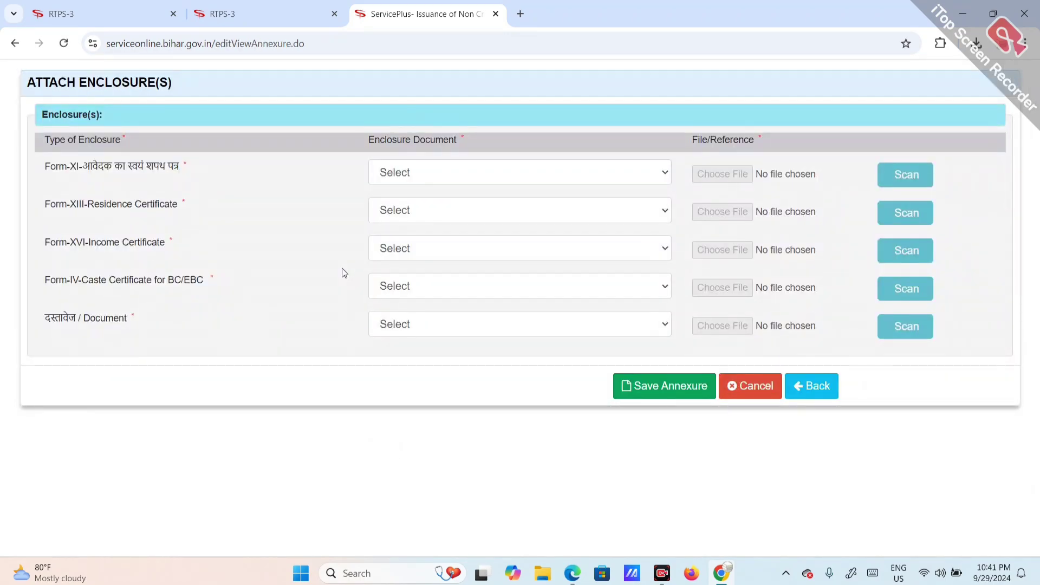
left_click(404, 178)
left_click(417, 215)
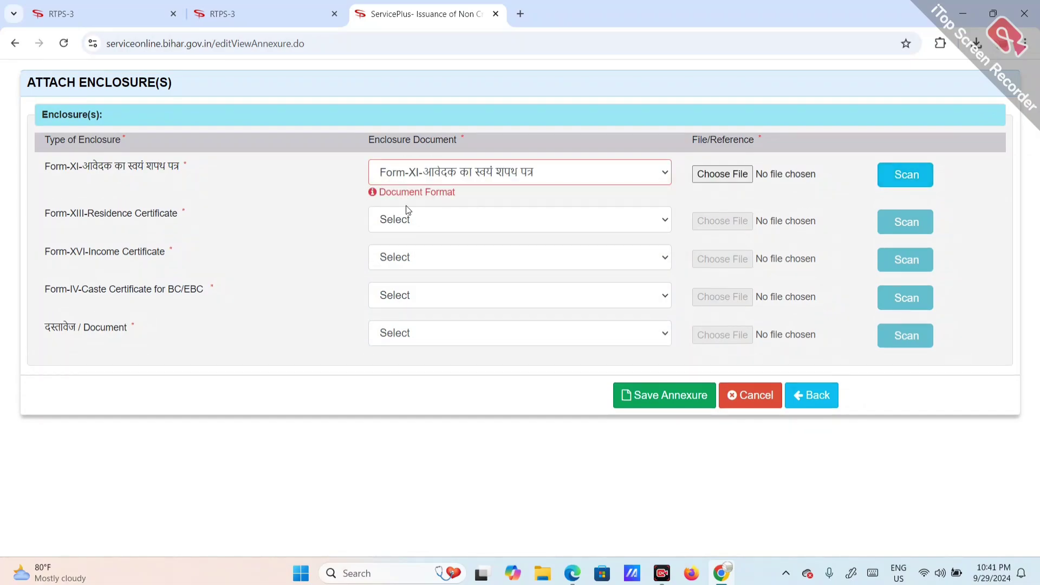
mouse_move(405, 190)
left_click(459, 212)
left_click(438, 259)
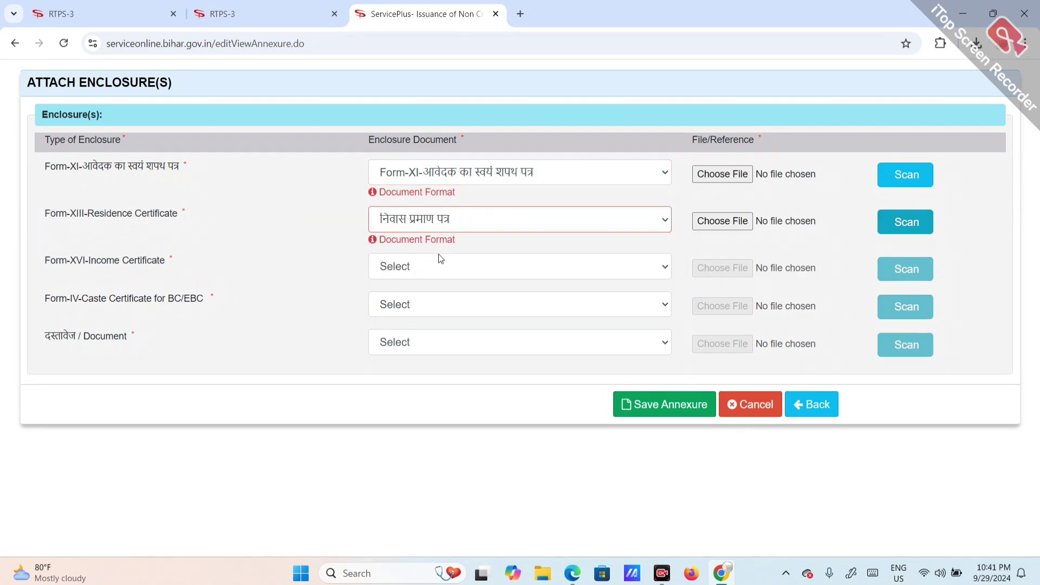
mouse_move(401, 237)
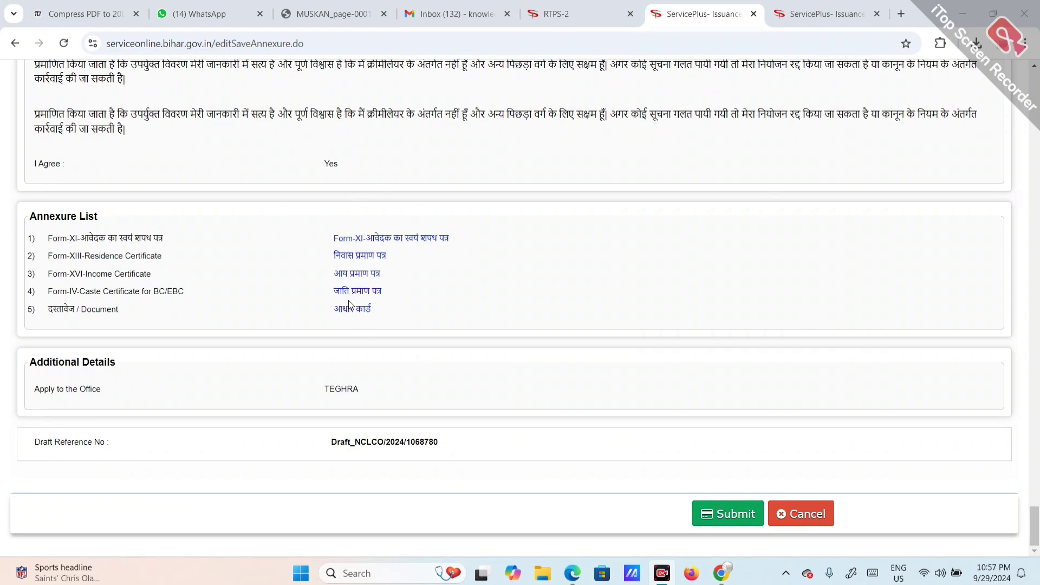
Step: Submit the application, note the acknowledgement's application number, and return to the RTPS home tab
left_click(735, 522)
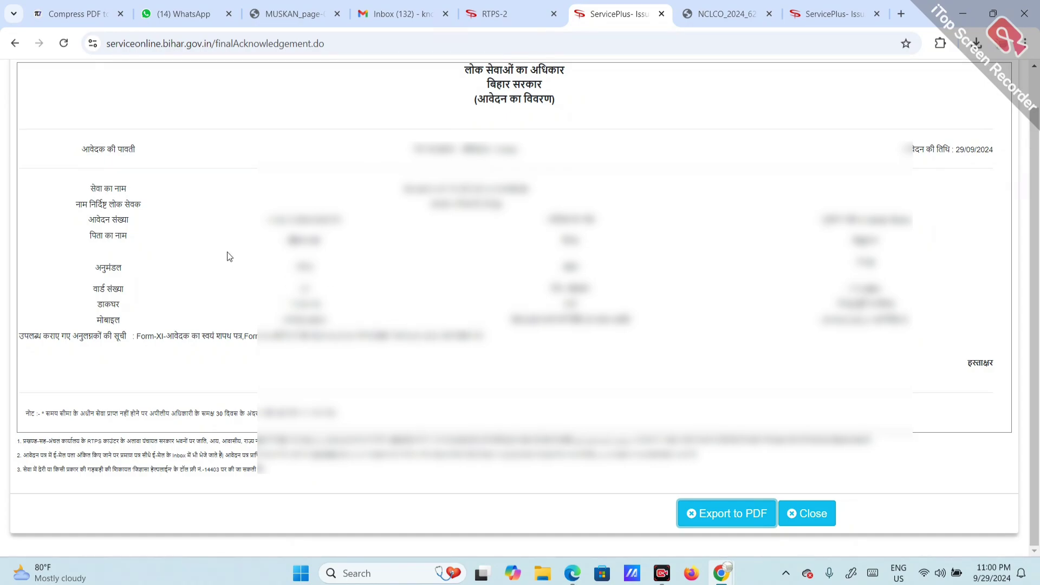
left_click_drag(253, 230, 338, 227)
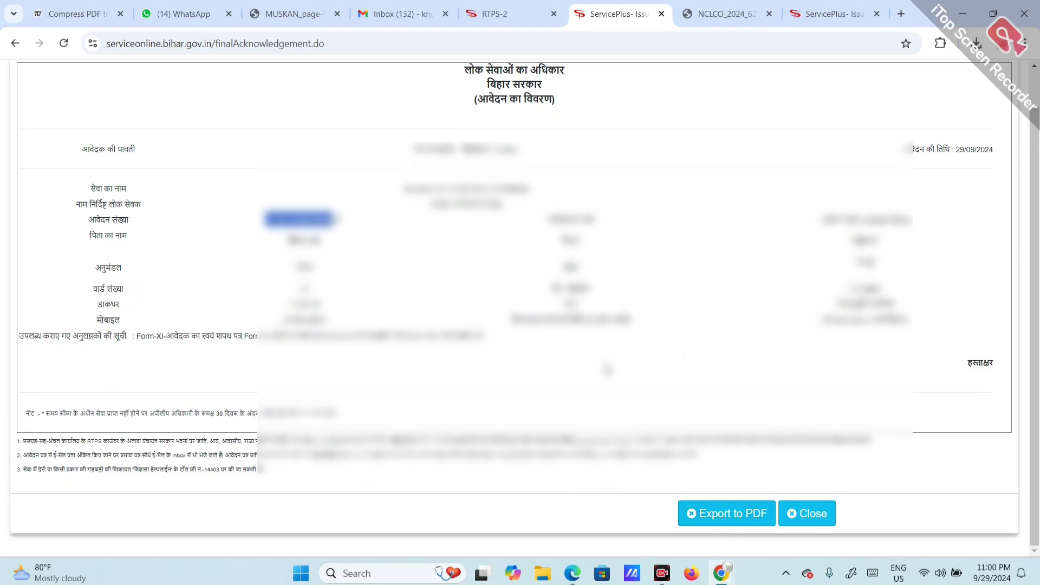
left_click(520, 17)
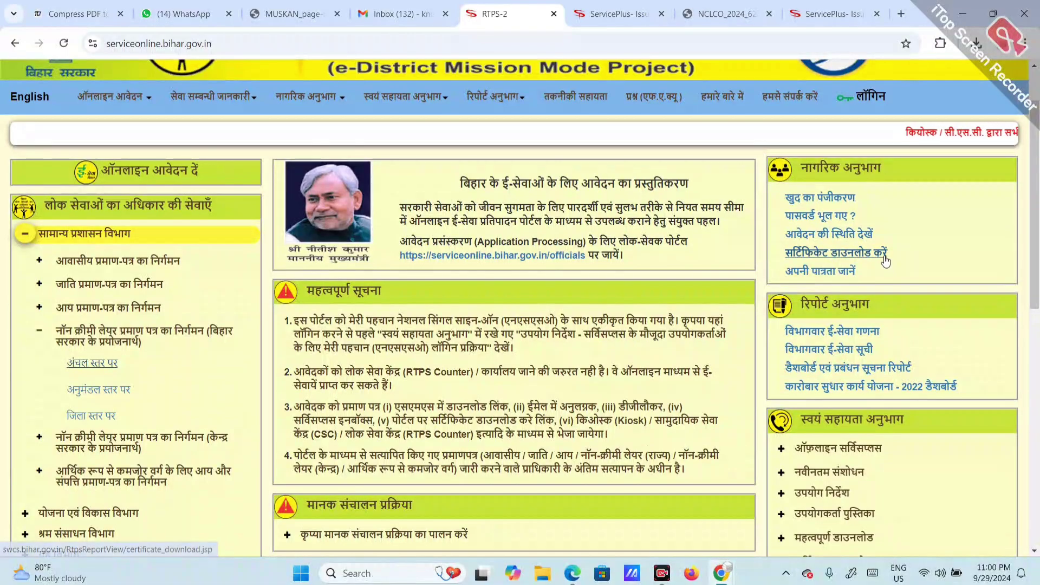
Step: Open सर्टिफिकेट डाउनलोड करें and visit the reference number, name and captcha fields
left_click(886, 261)
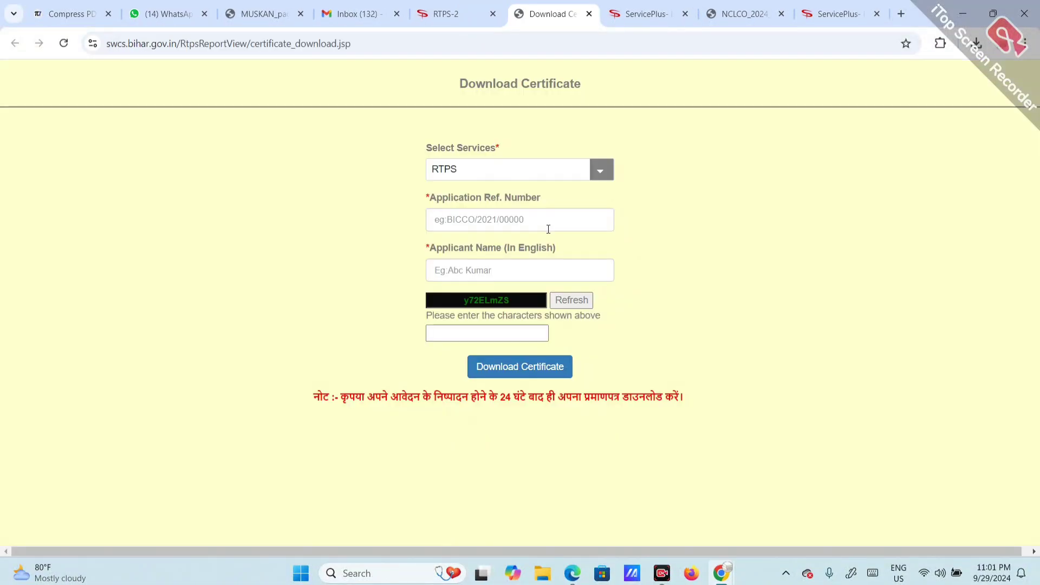
left_click(481, 230)
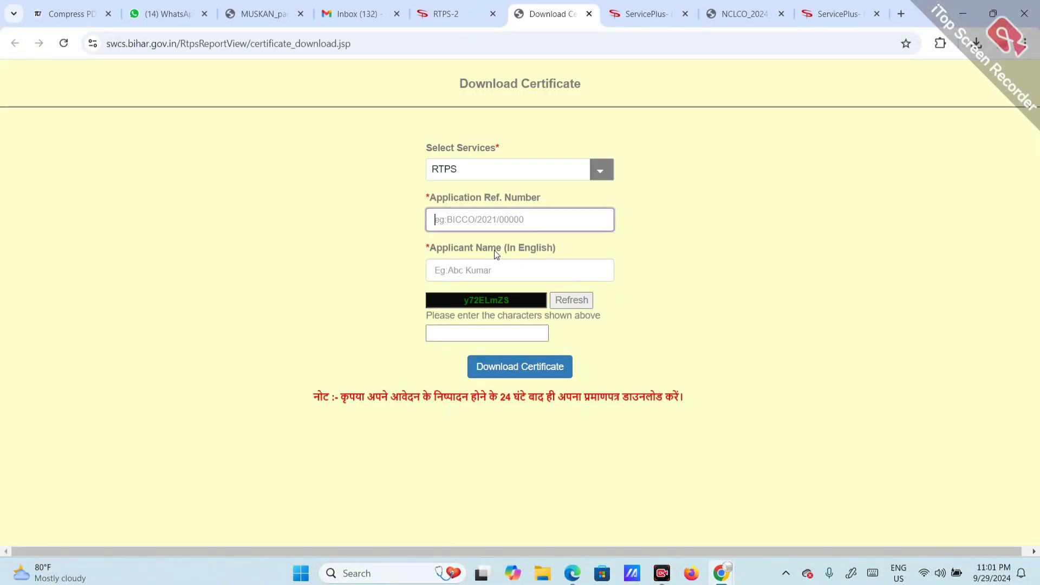
left_click(495, 271)
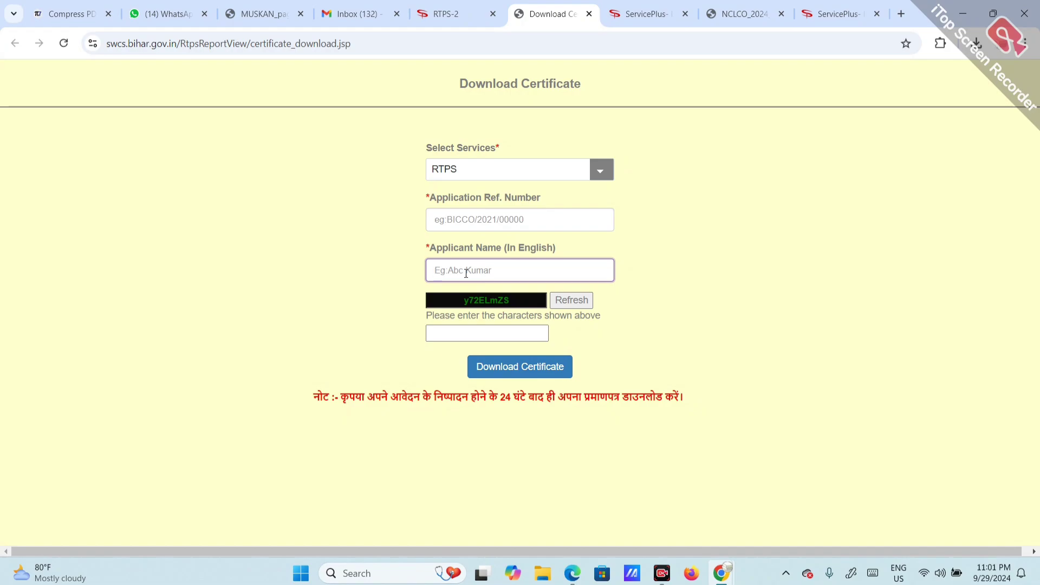
left_click(505, 332)
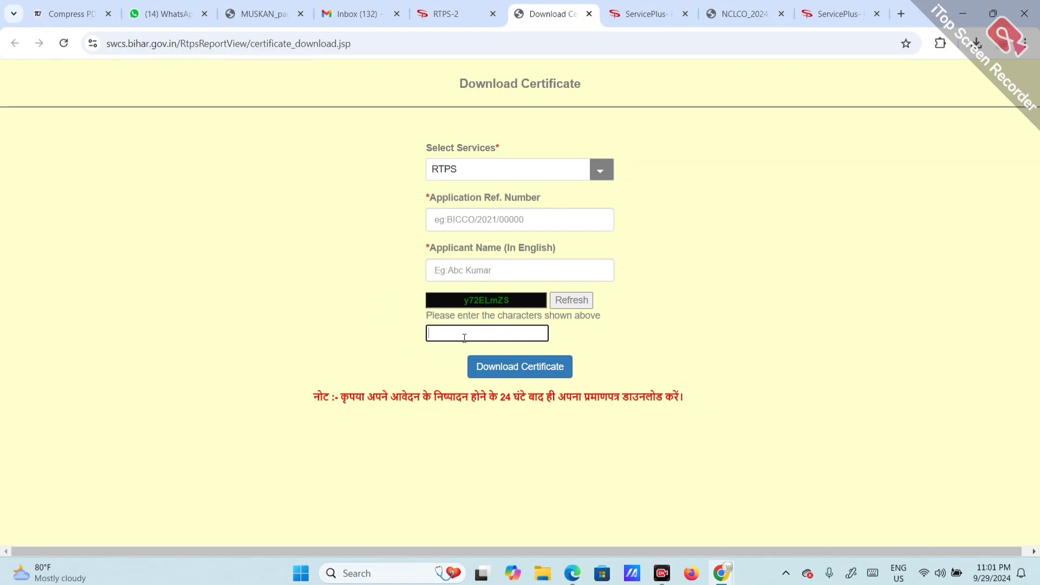